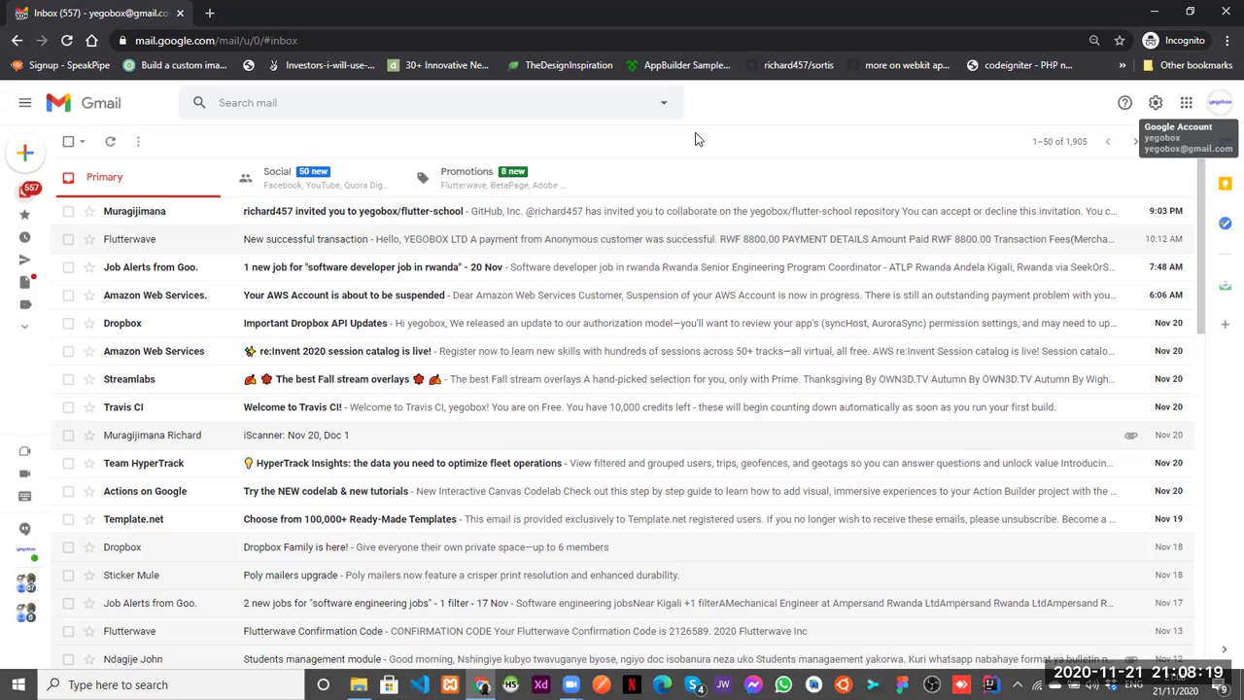
Step: Open the GitHub email 'invited you to yegobox/flutter-school' from the Gmail inbox
click(402, 214)
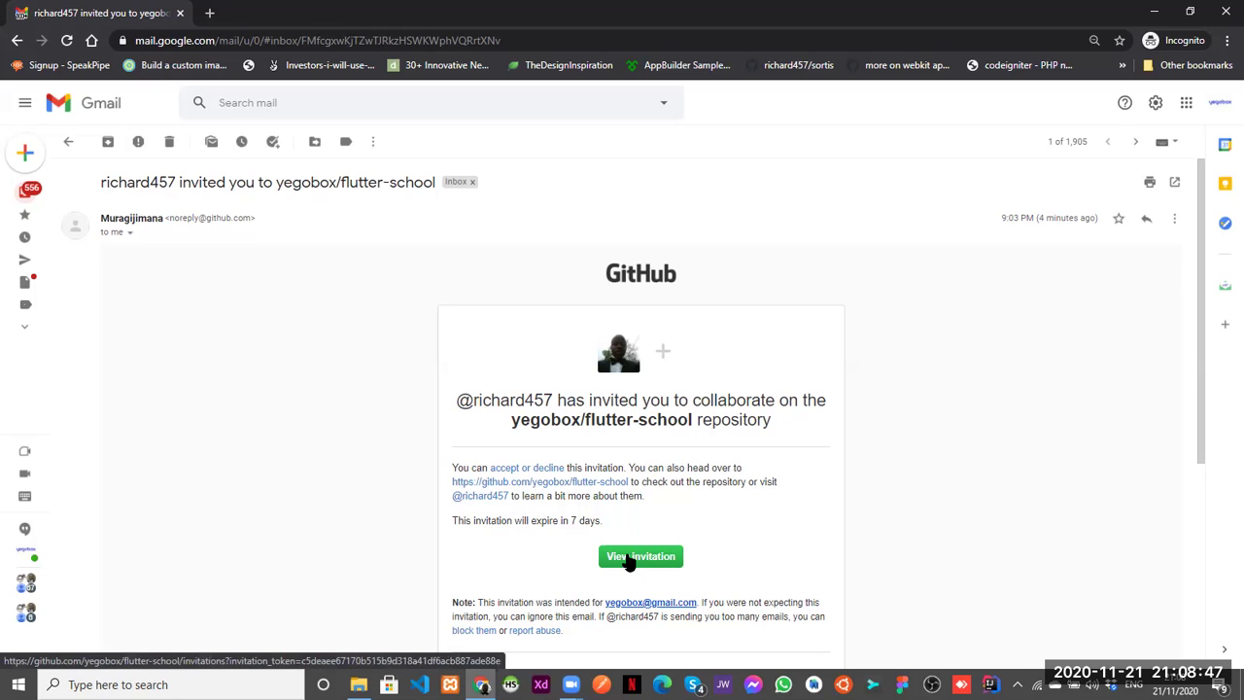
Step: Open the yegobox/flutter-school repository invitation on GitHub from the email's View invitation button
click(627, 561)
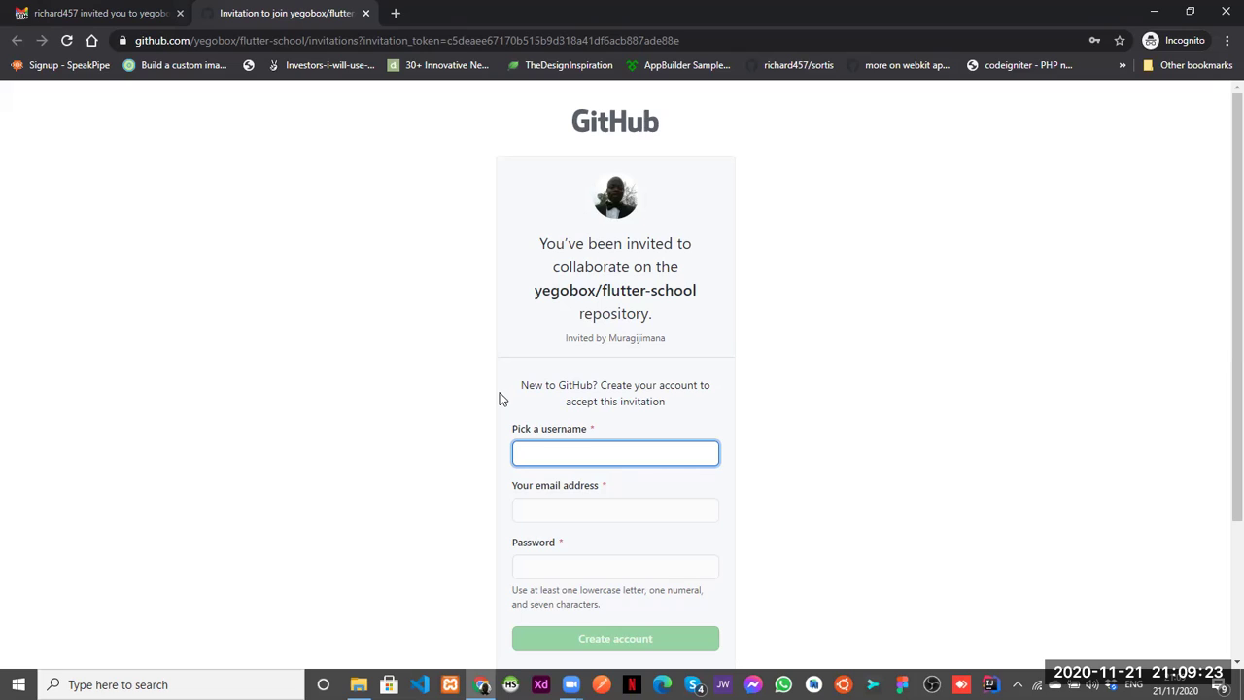
Step: Enter an available username and the invited e-mail address in the sign-up form
text(Richie)
text(45890)
key(BackSpace)
key(BackSpace)
key(BackSpace)
text(7)
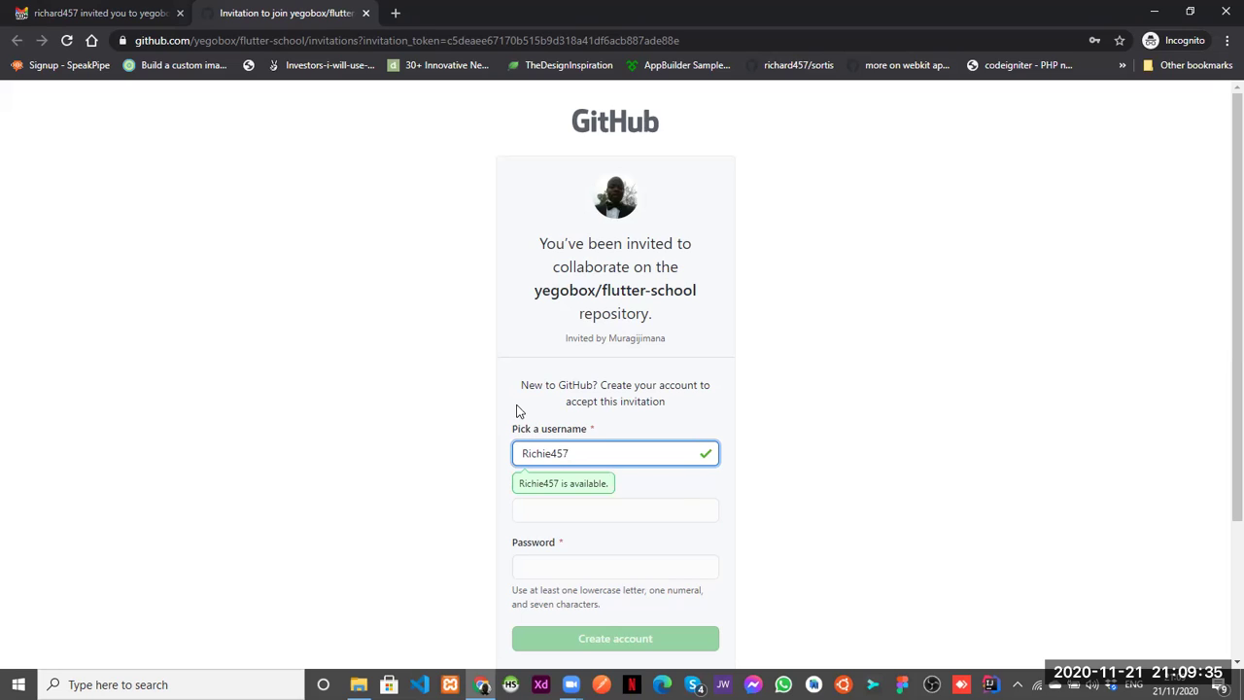
click(555, 514)
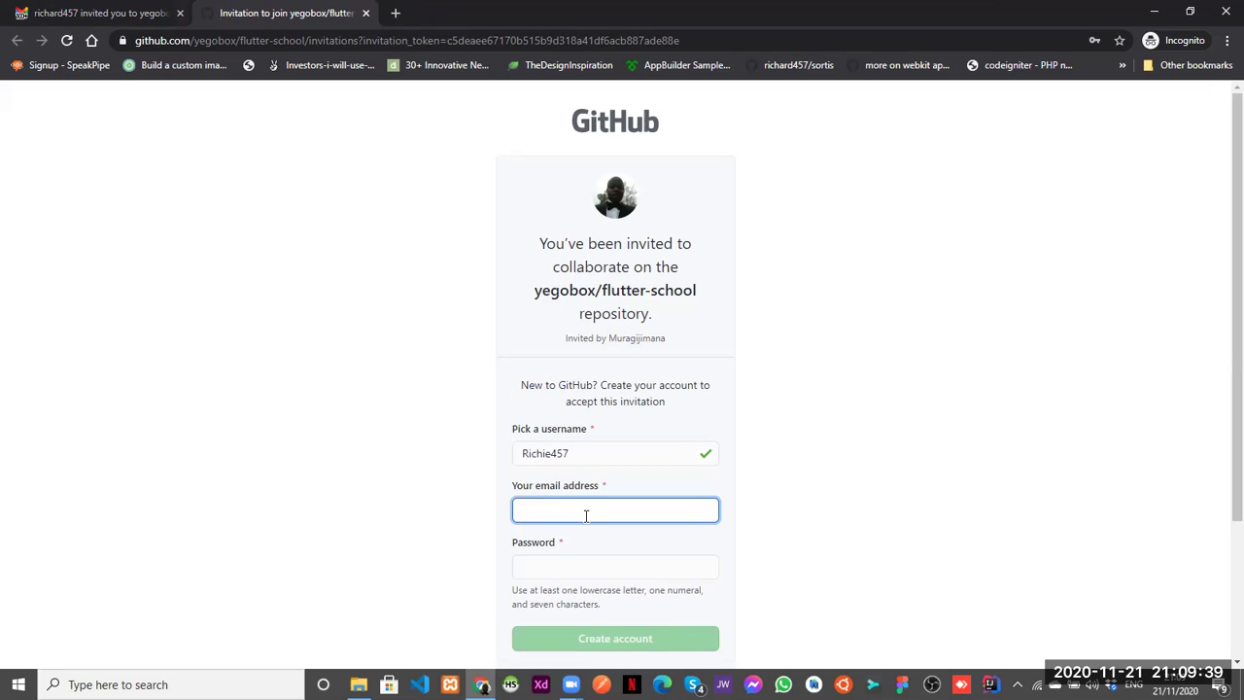
Step: Set the account password and submit the form with Create account
click(543, 563)
text(*******)
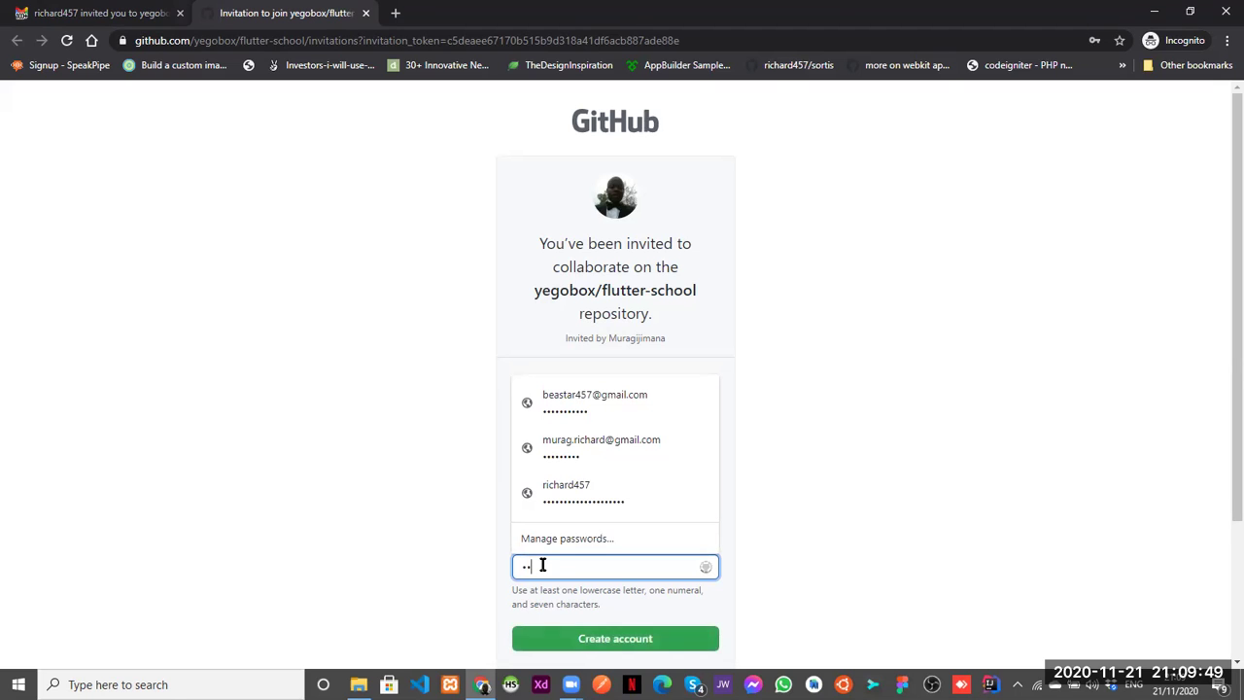
text(**)
click(378, 541)
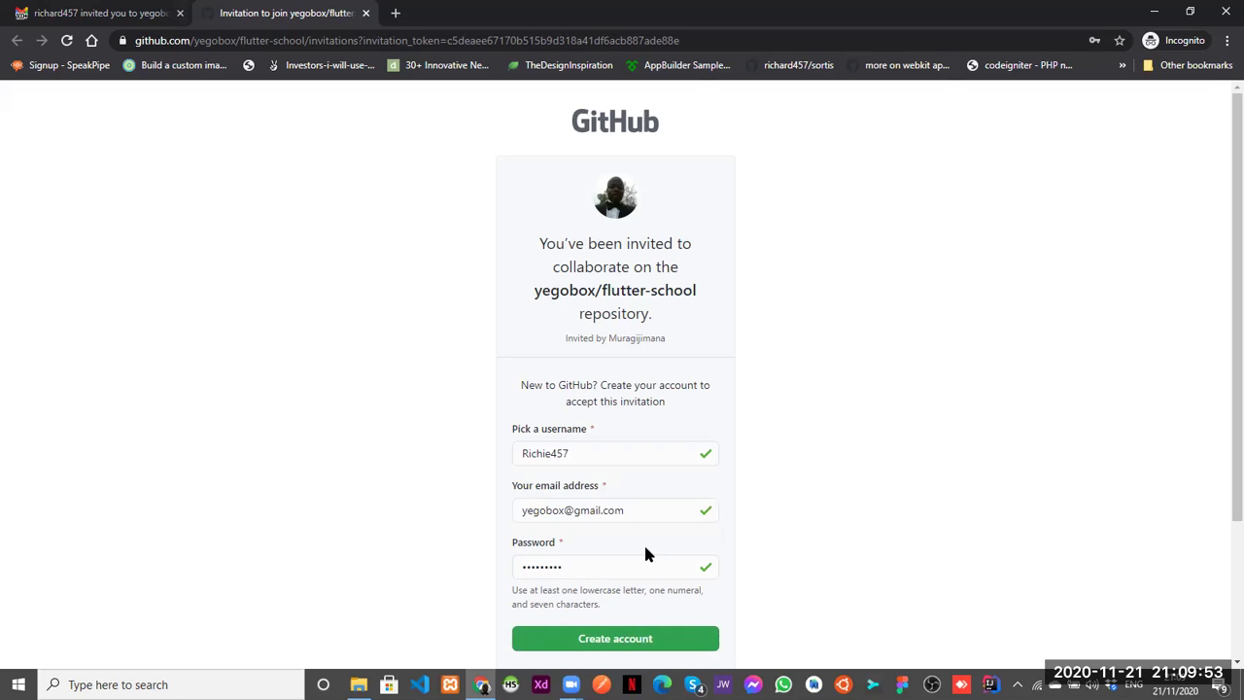
scroll(1218, 431, down, 2)
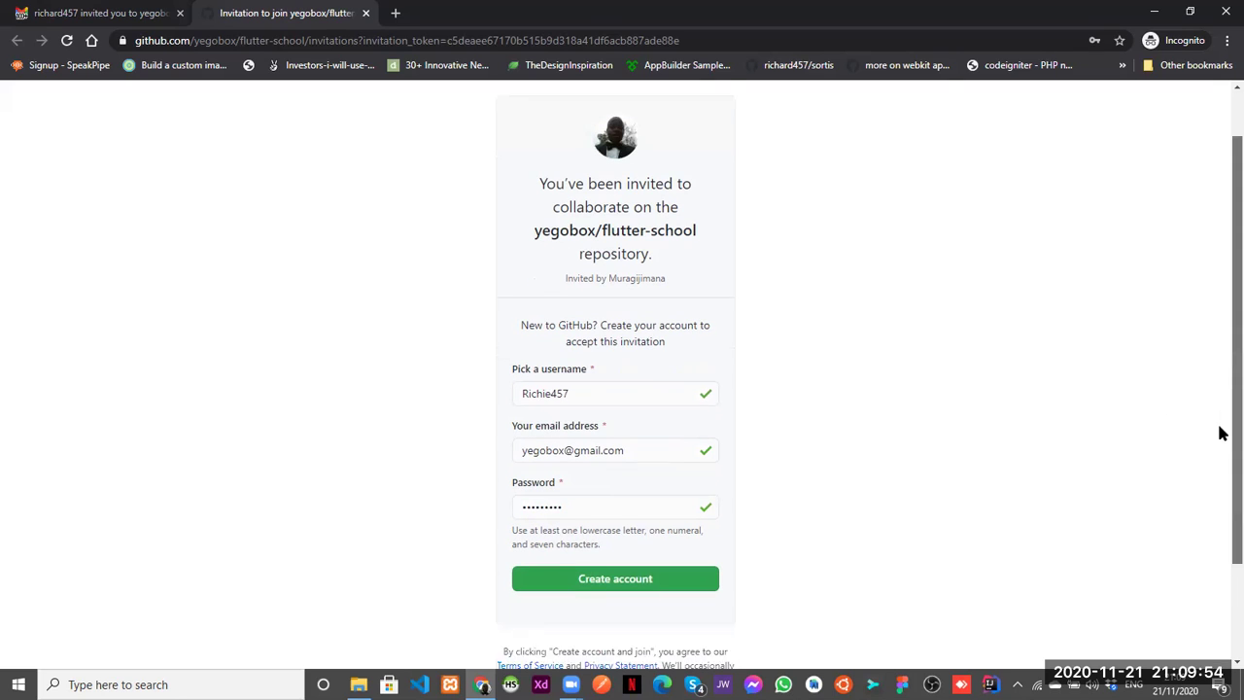
click(600, 562)
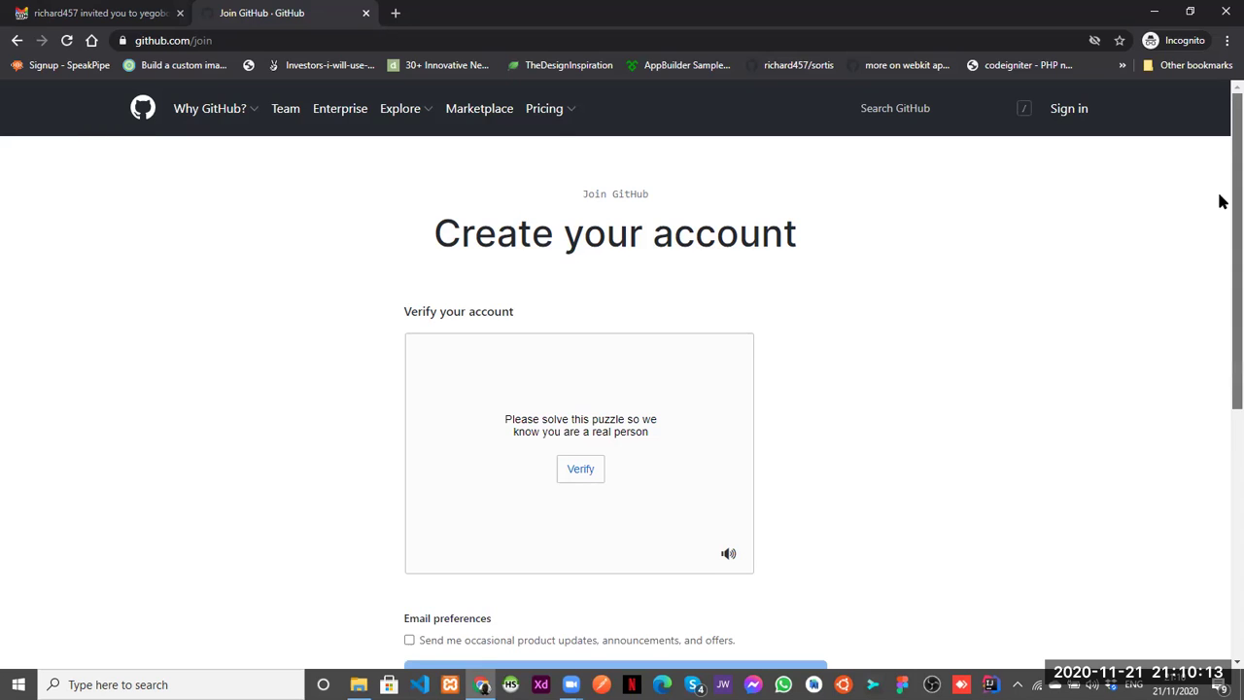
Step: Pass the human verification puzzle by picking the spiral galaxy picture
scroll(1223, 201, down, 1)
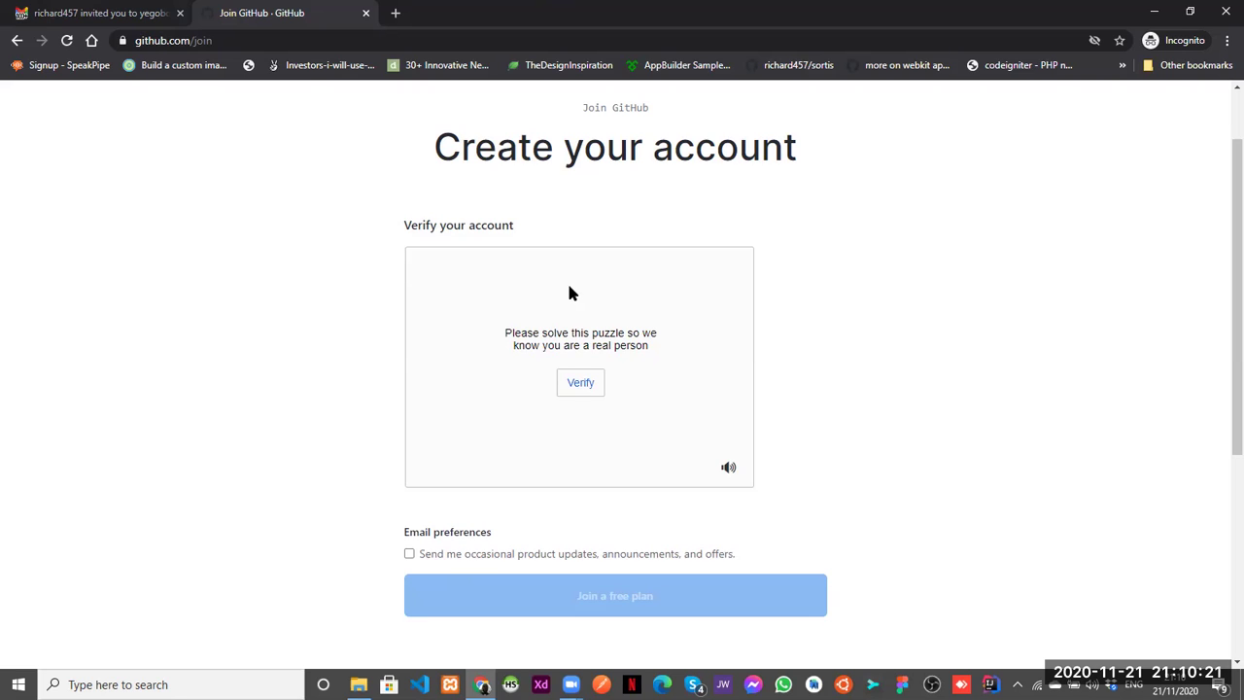
click(577, 387)
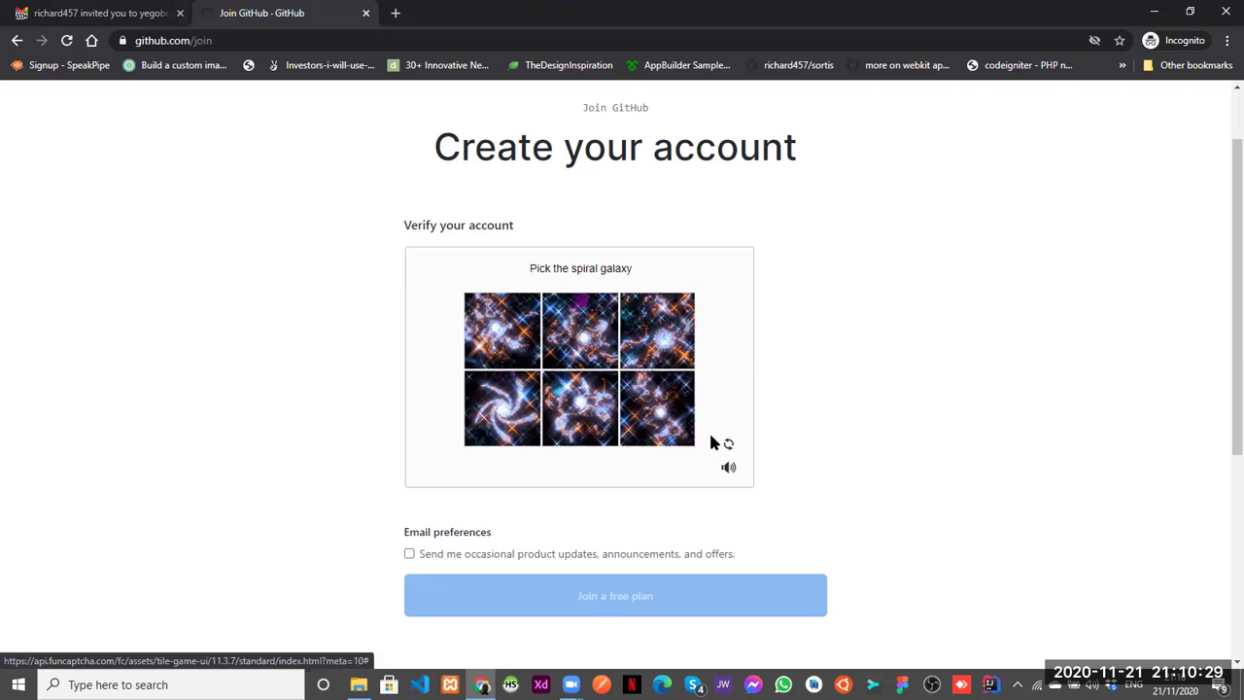
click(727, 445)
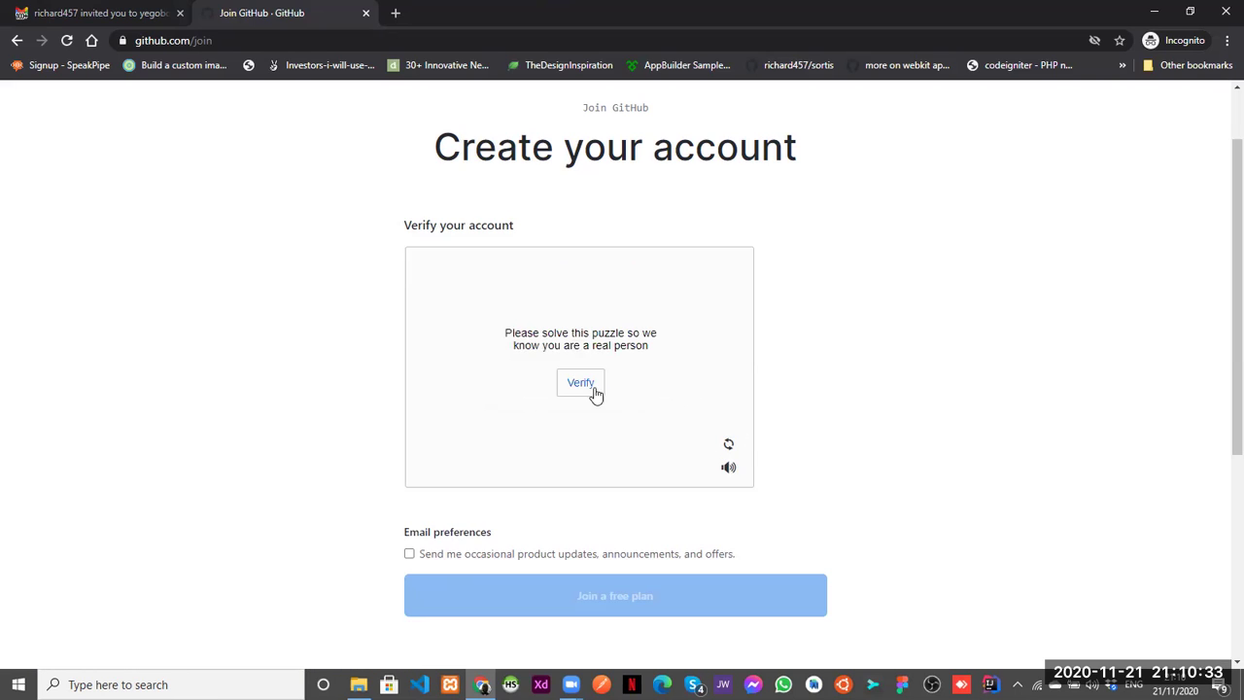
click(580, 385)
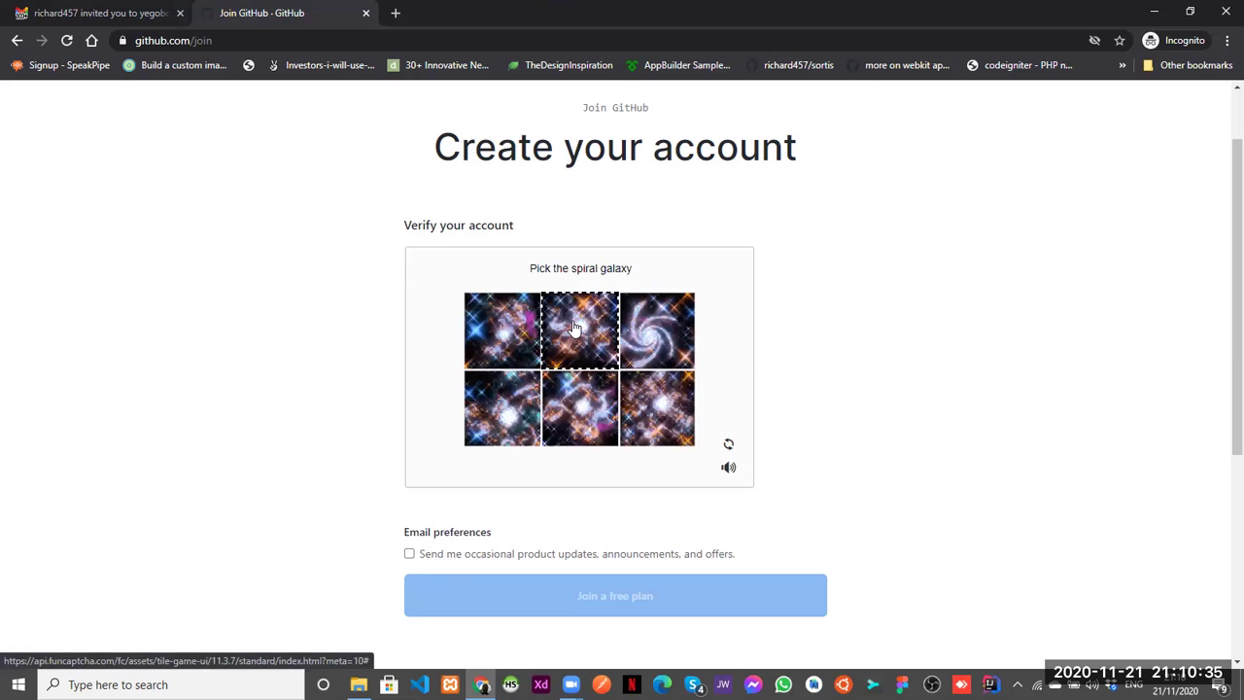
click(575, 329)
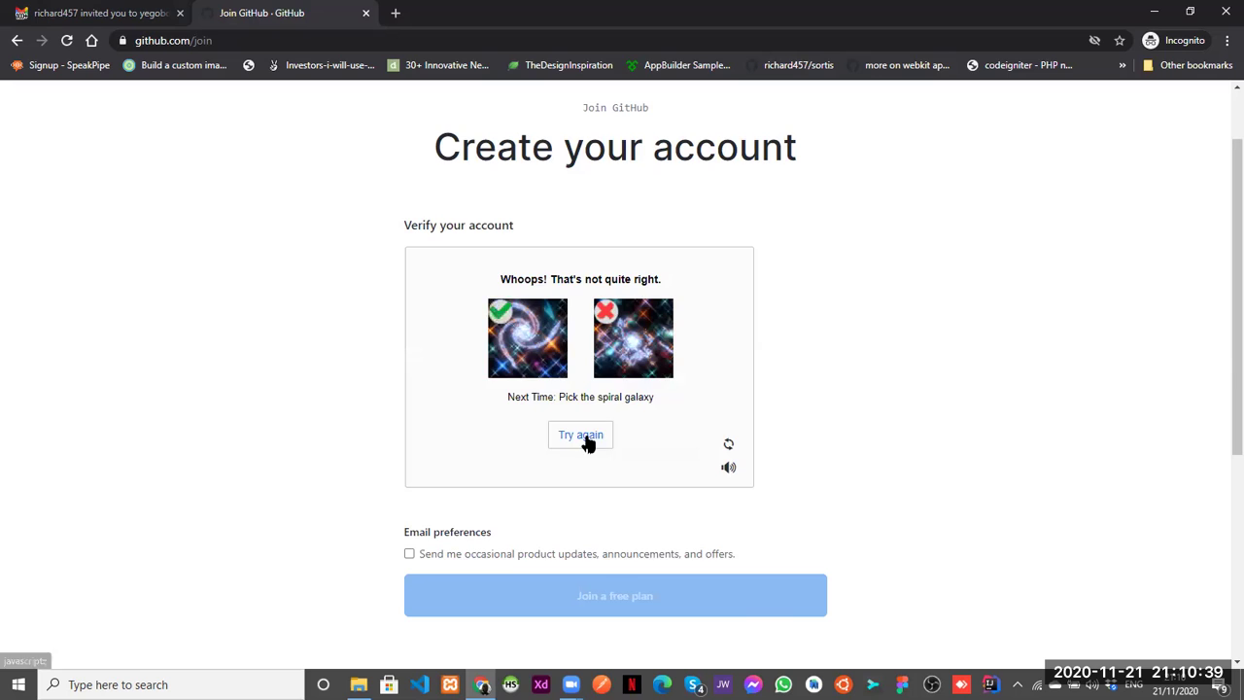
click(581, 435)
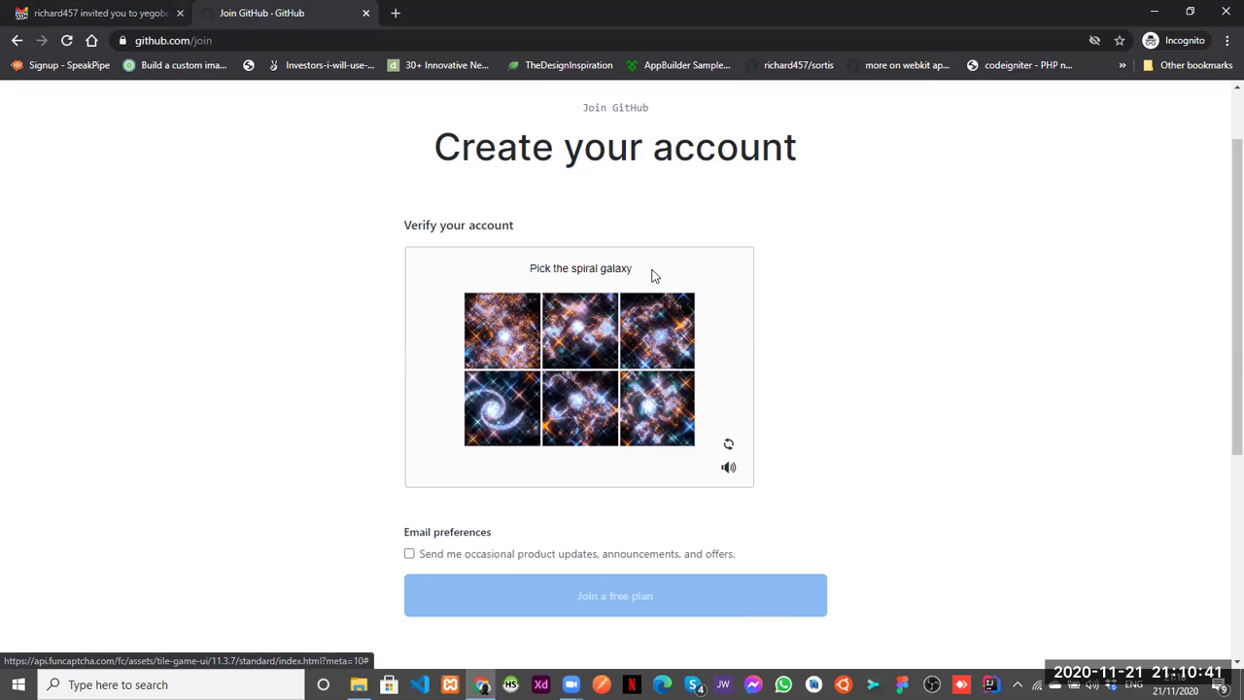
click(498, 408)
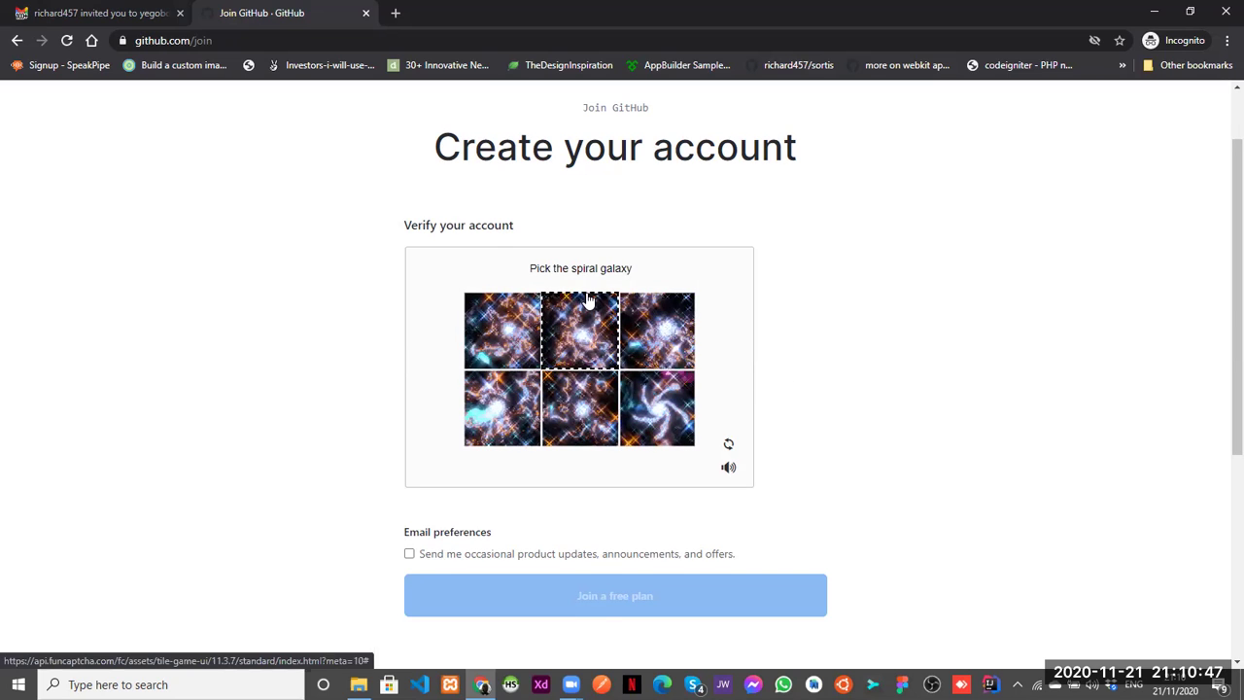
click(637, 403)
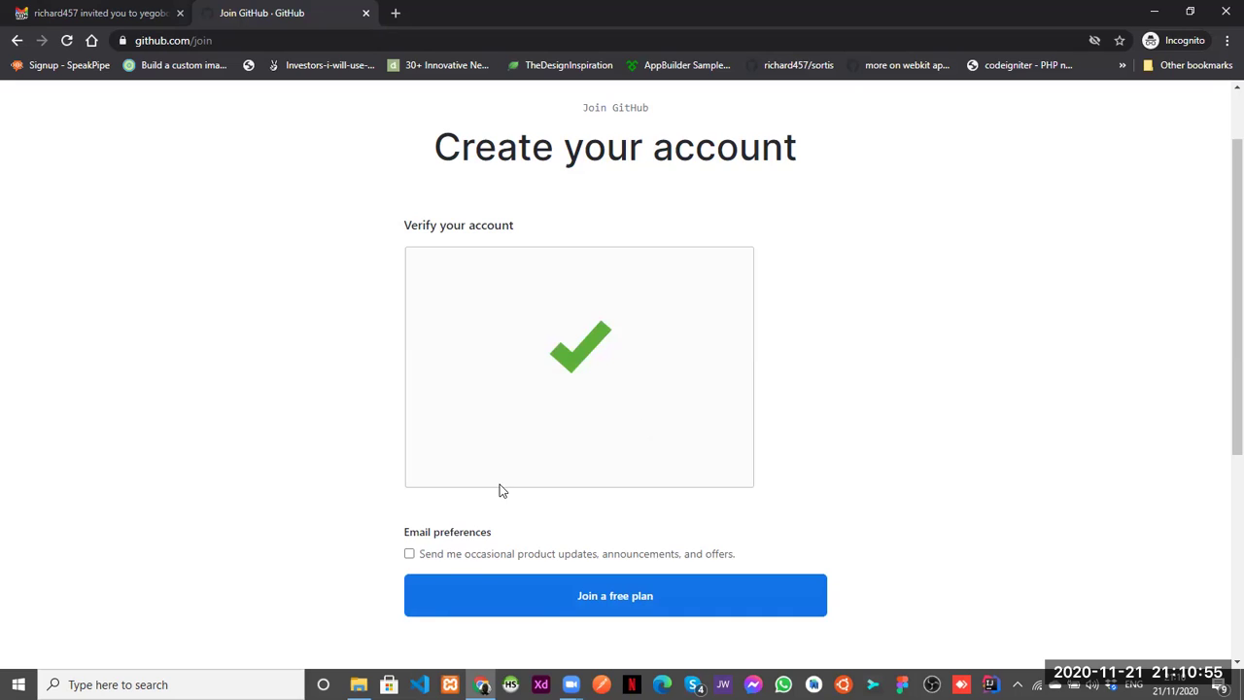
Step: Leave product update e-mails switched off and join the free plan
click(408, 553)
click(408, 554)
click(584, 598)
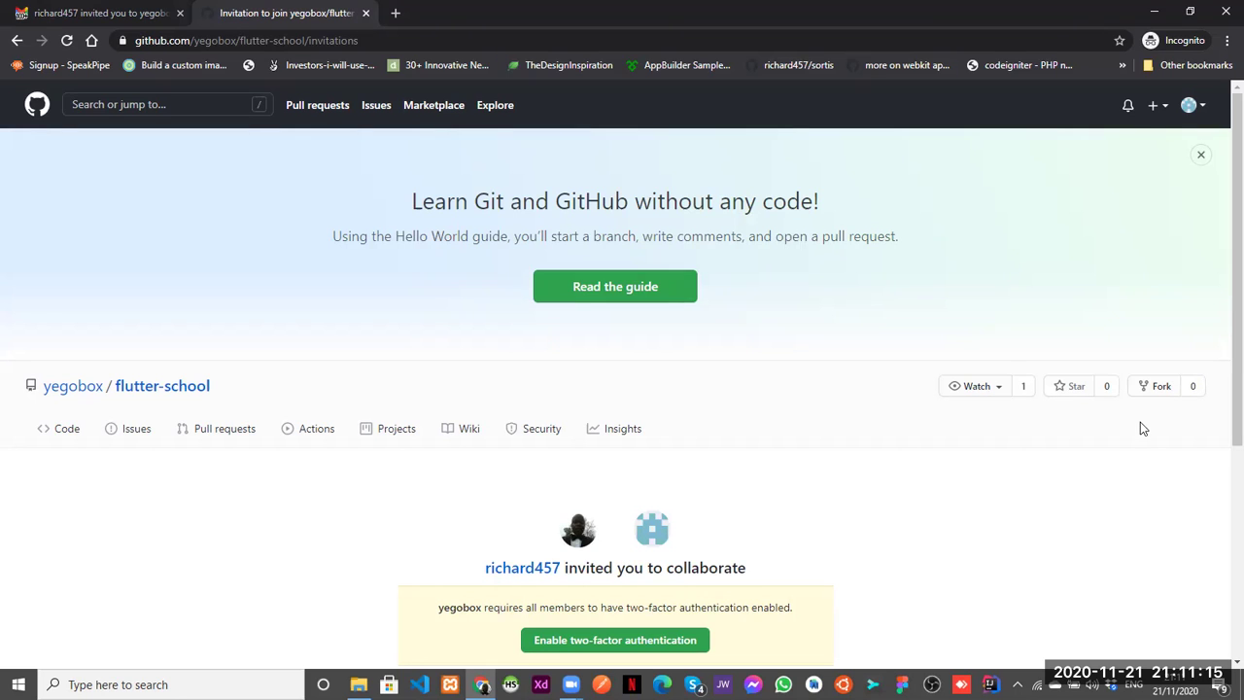
Step: Go from the invitation notice to the account security page for two-factor setup
scroll(1221, 233, down, 1)
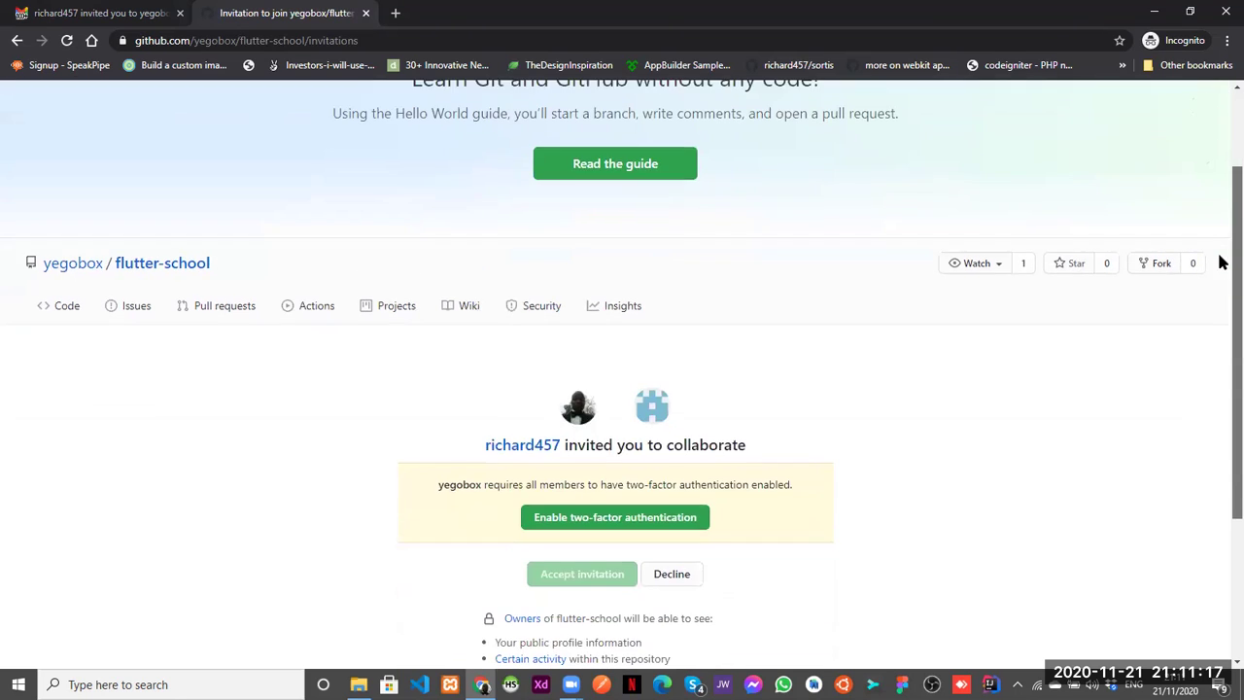
scroll(1221, 268, down, 1)
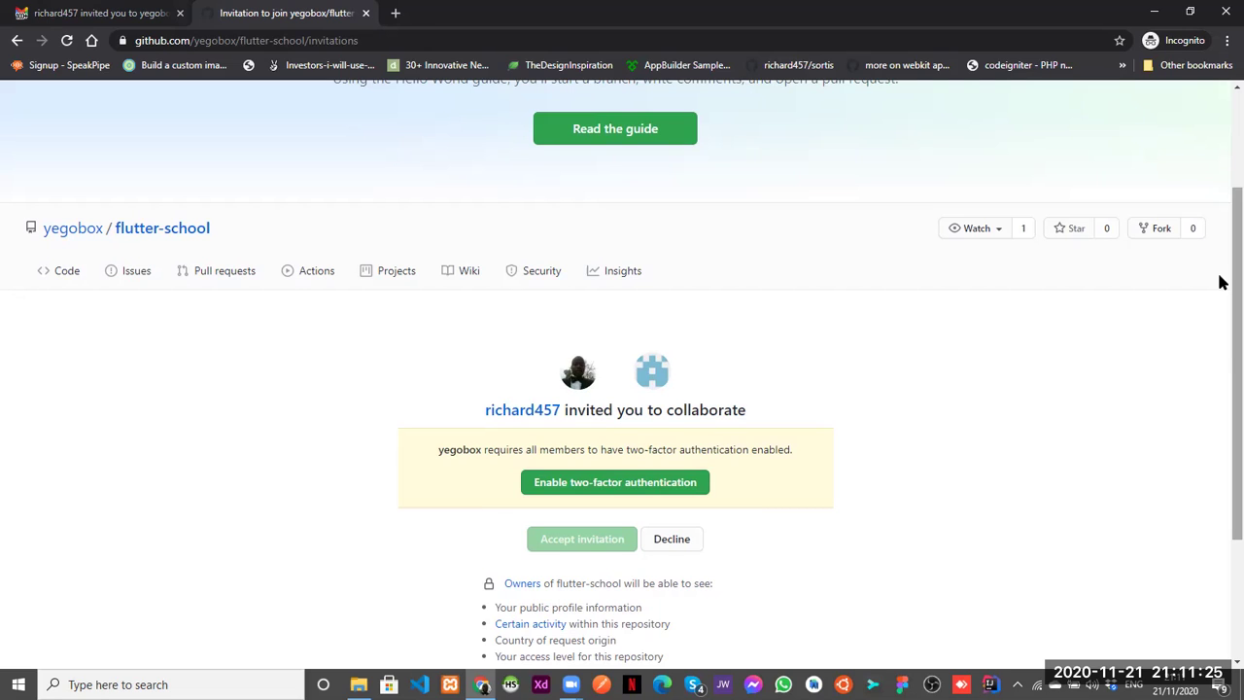
click(595, 483)
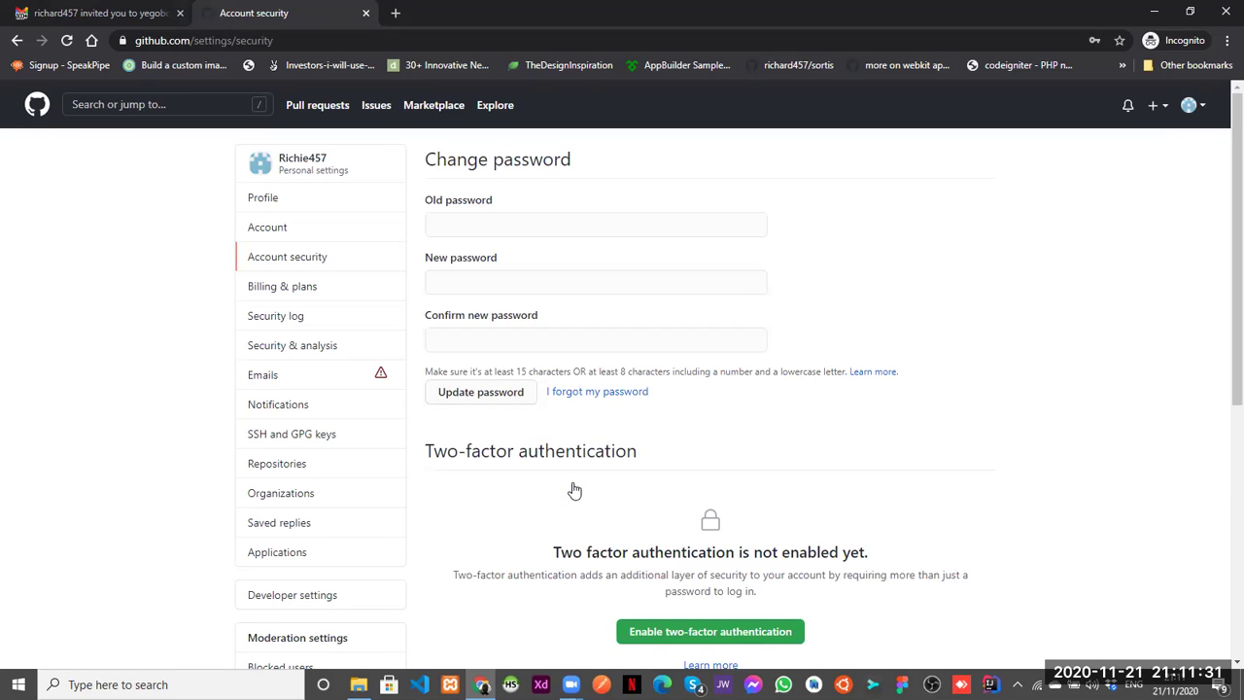
Step: Keep account security open and reopen the flutter-school invitation from the Gmail email
click(522, 225)
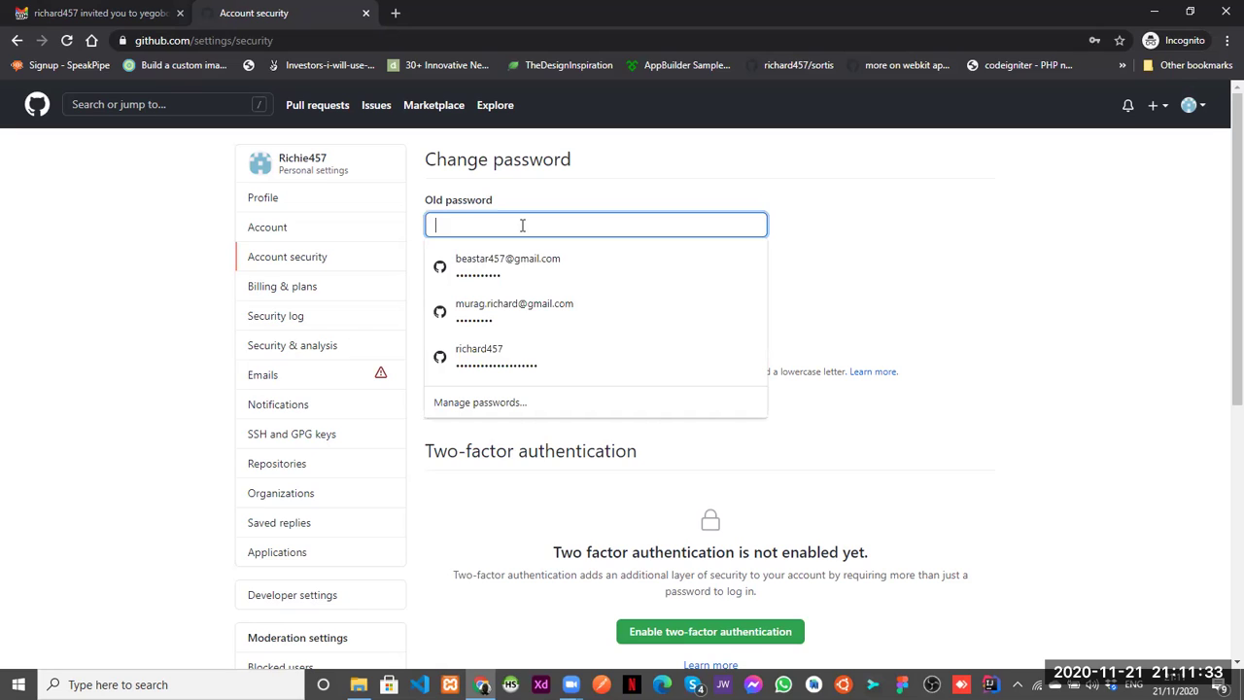
click(627, 187)
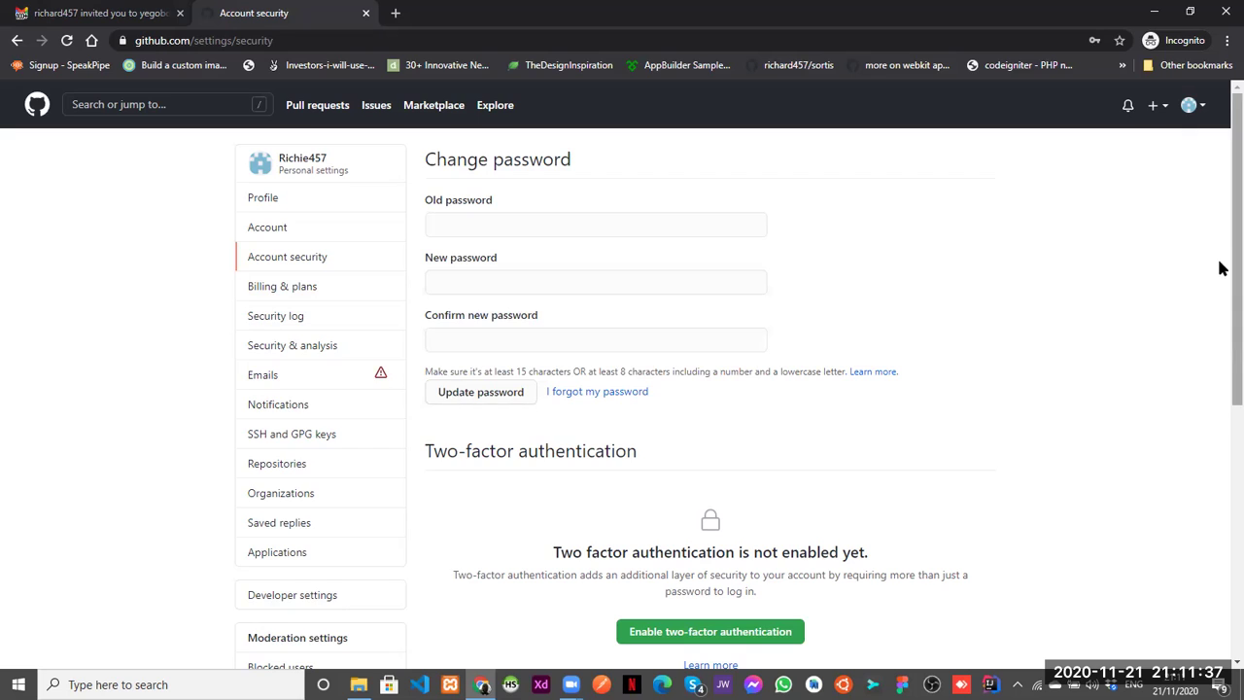
scroll(1221, 291, down, 2)
scroll(1220, 349, down, 2)
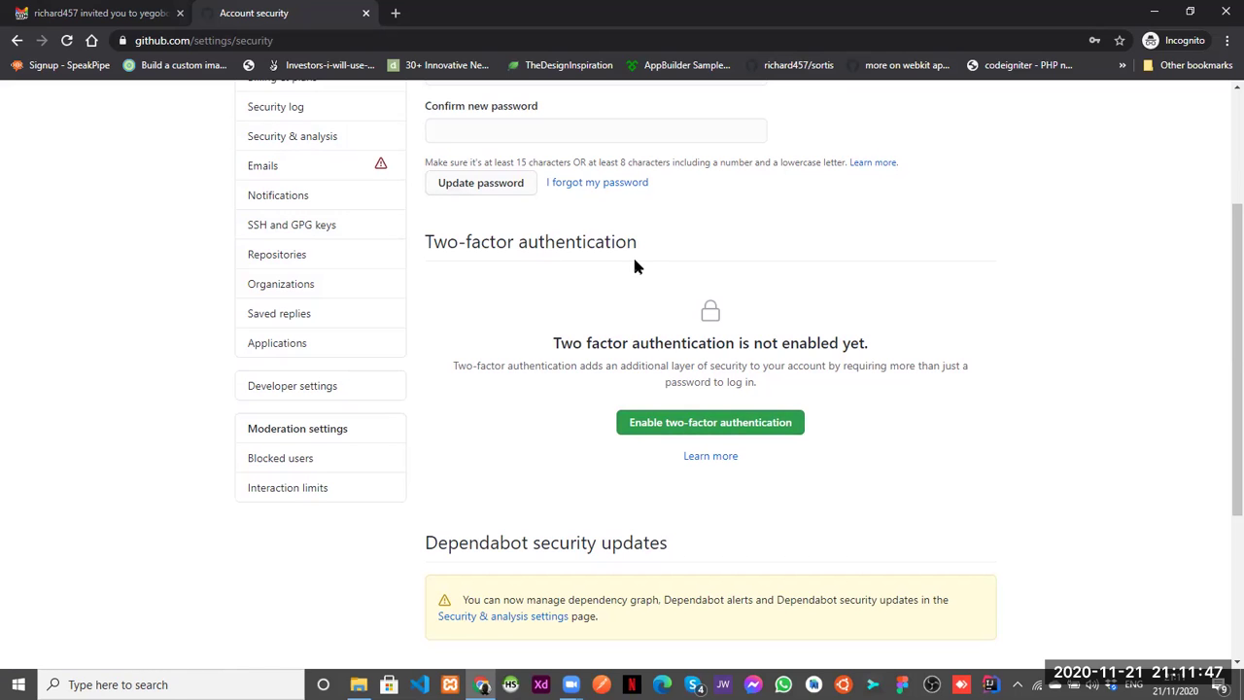
click(117, 13)
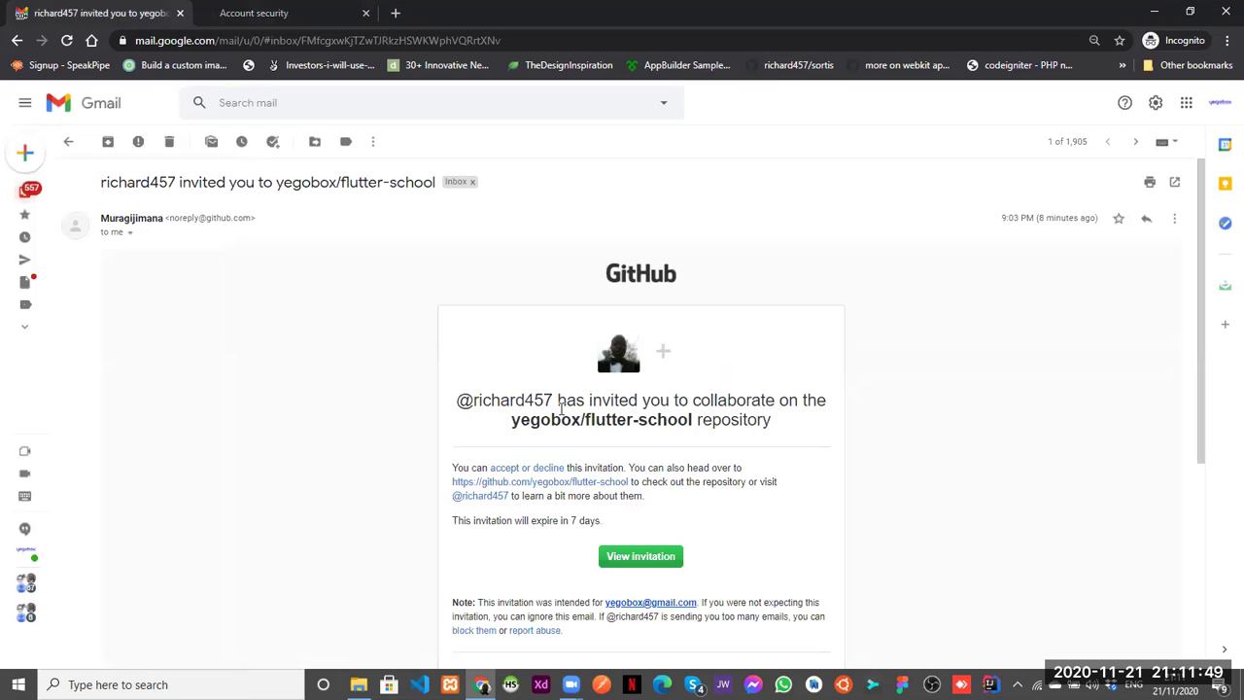
click(643, 556)
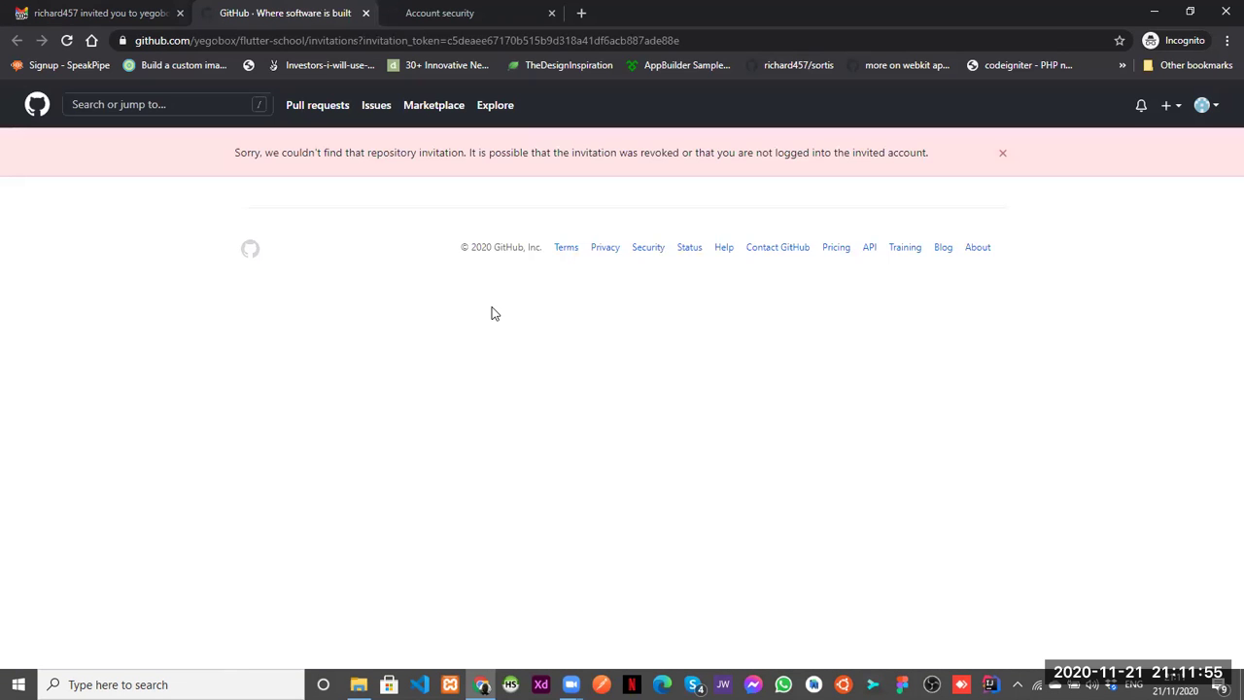
Step: Close the 'invitation not found' tab and start two-factor setup from Account security
key(ctrl+w)
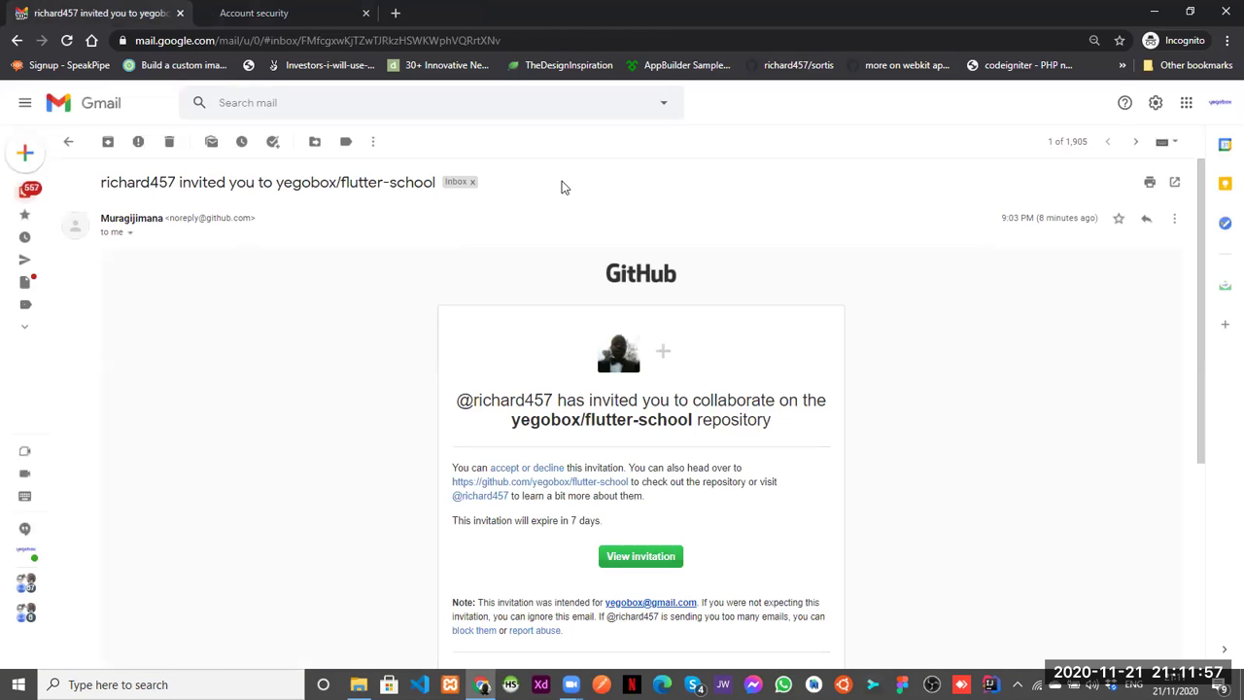
key(ctrl+Tab)
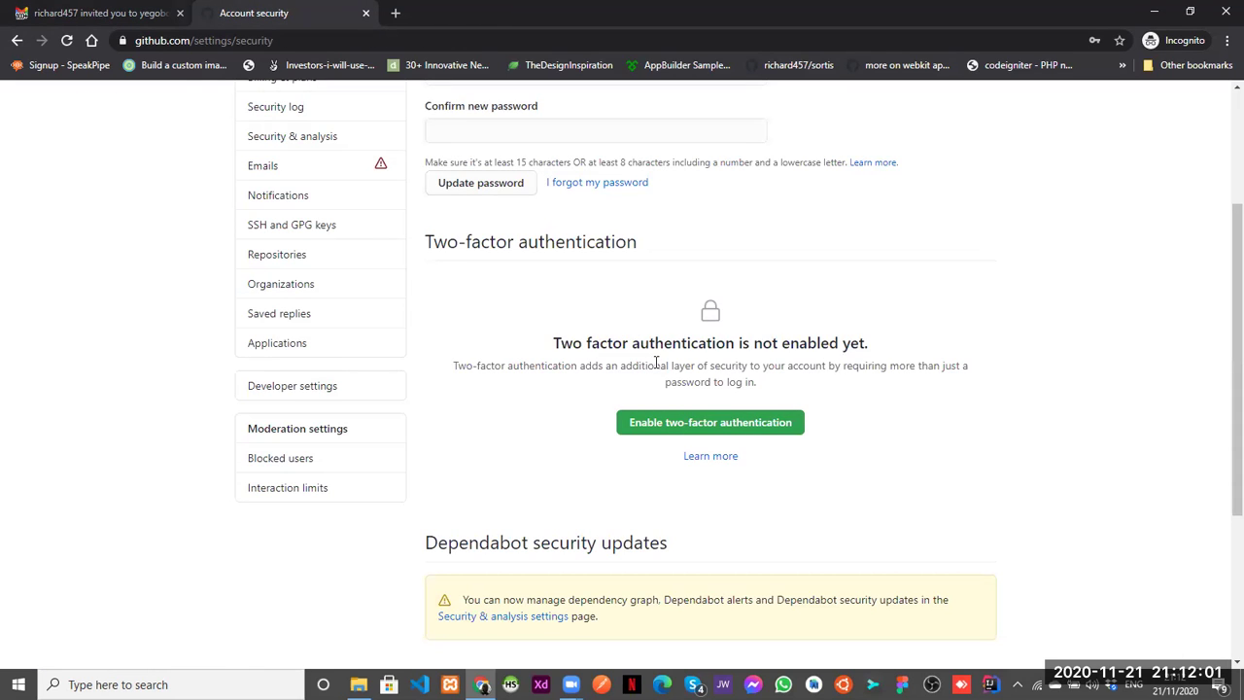
click(668, 421)
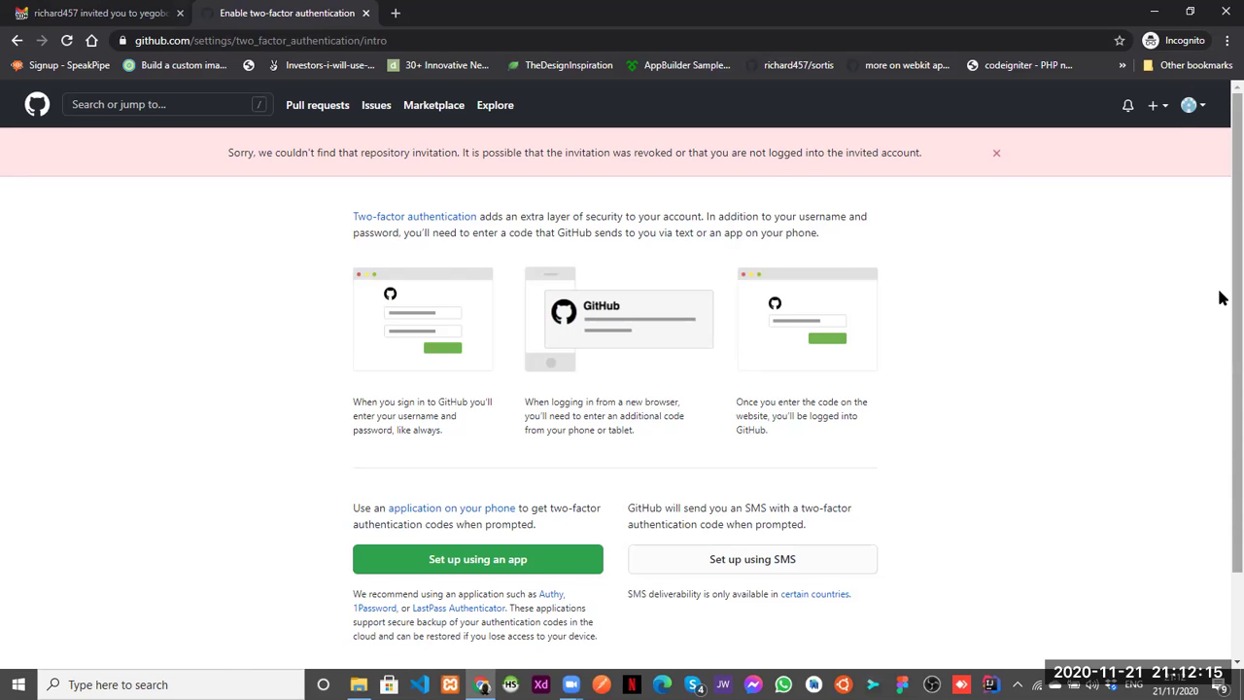
Step: Choose SMS as the two-factor authentication method
scroll(1220, 303, down, 2)
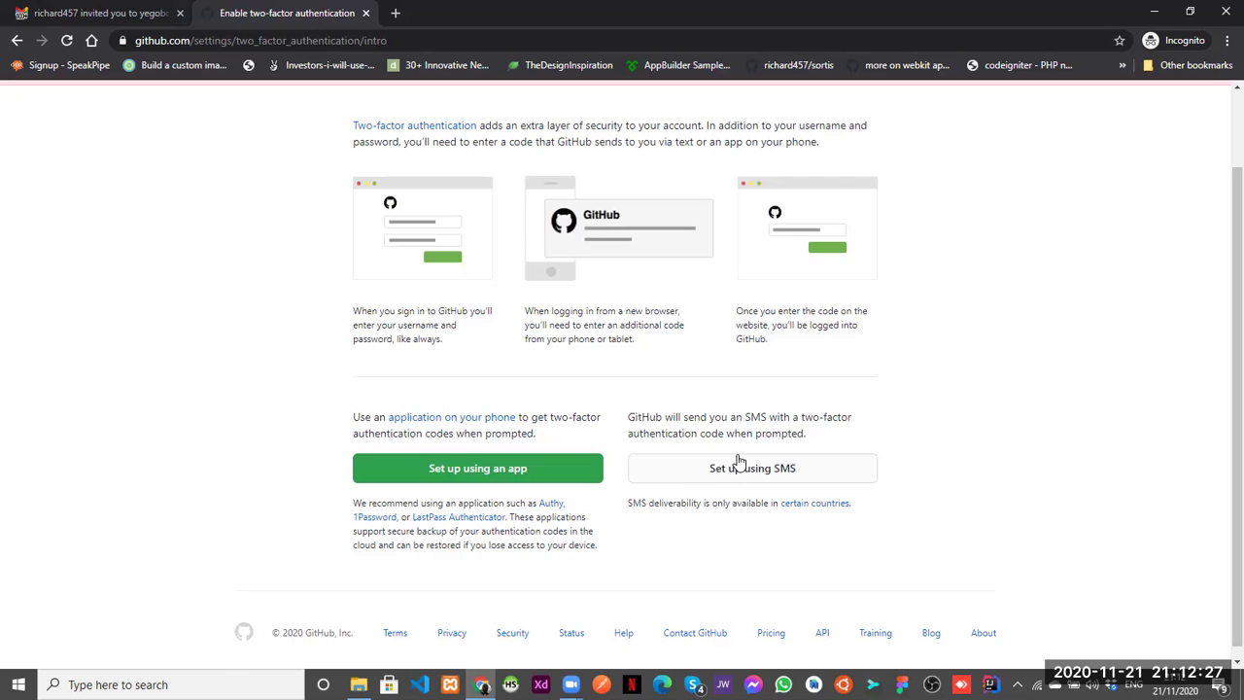
click(707, 471)
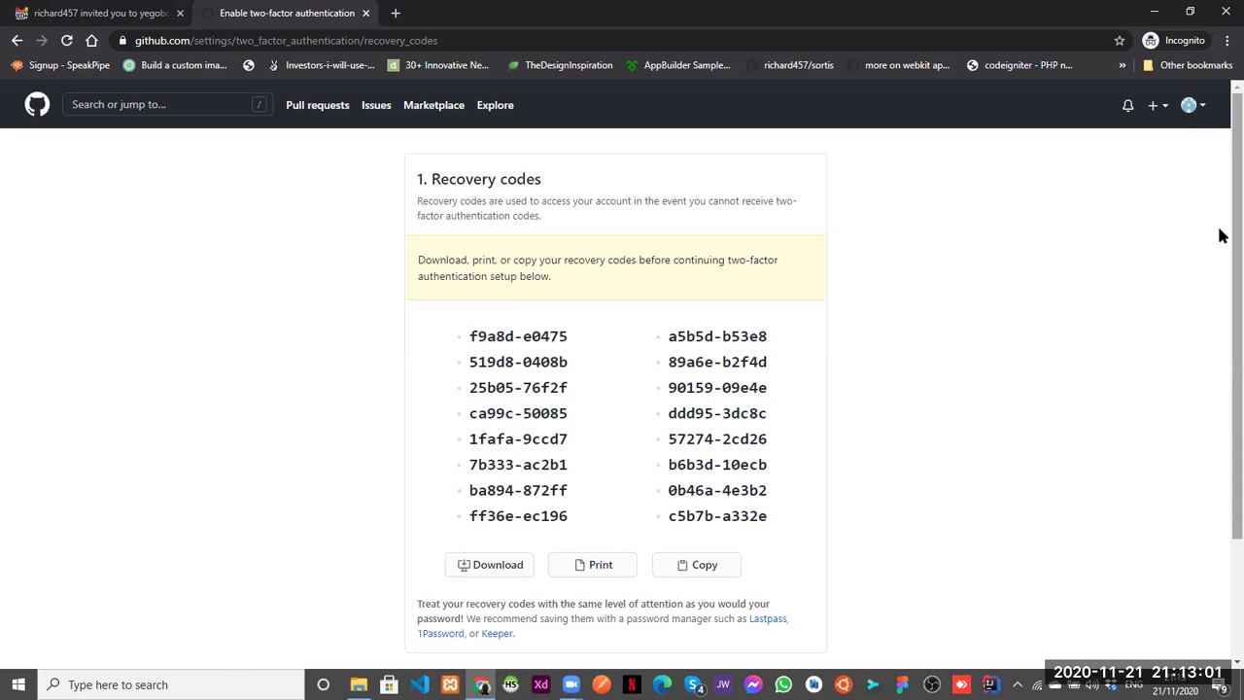
Step: Copy the sixteen recovery codes and continue to the SMS setup step
scroll(1221, 243, down, 1)
scroll(1221, 256, down, 1)
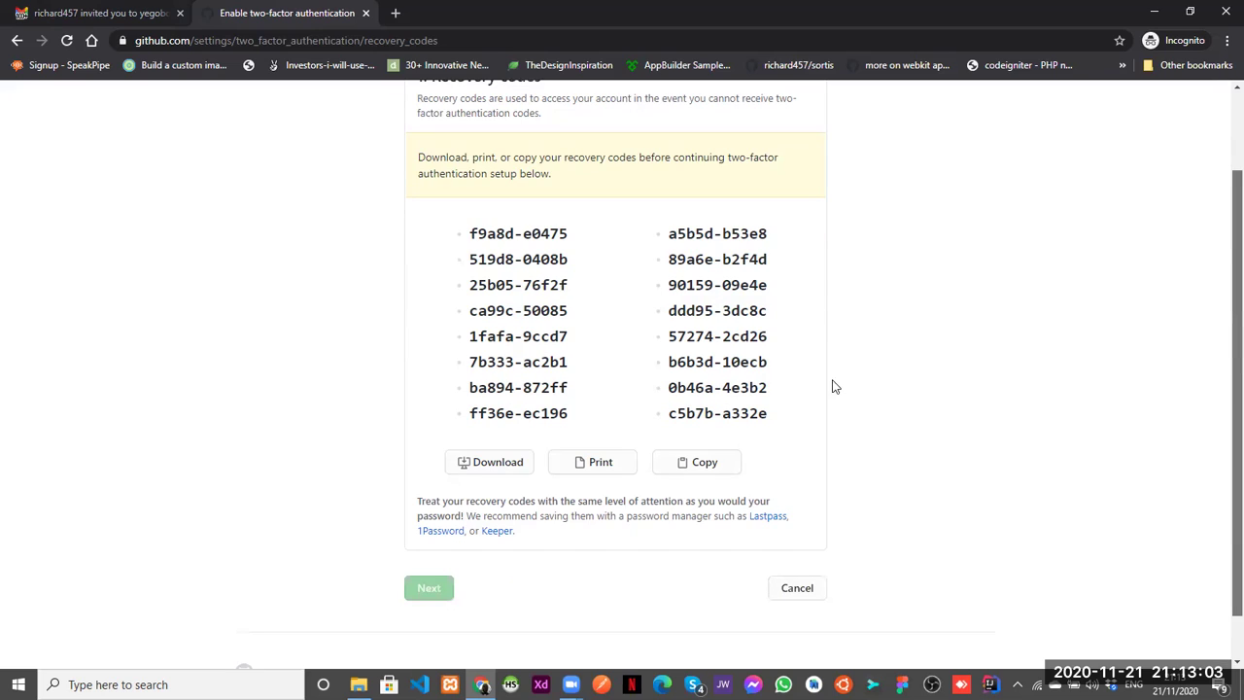
click(702, 466)
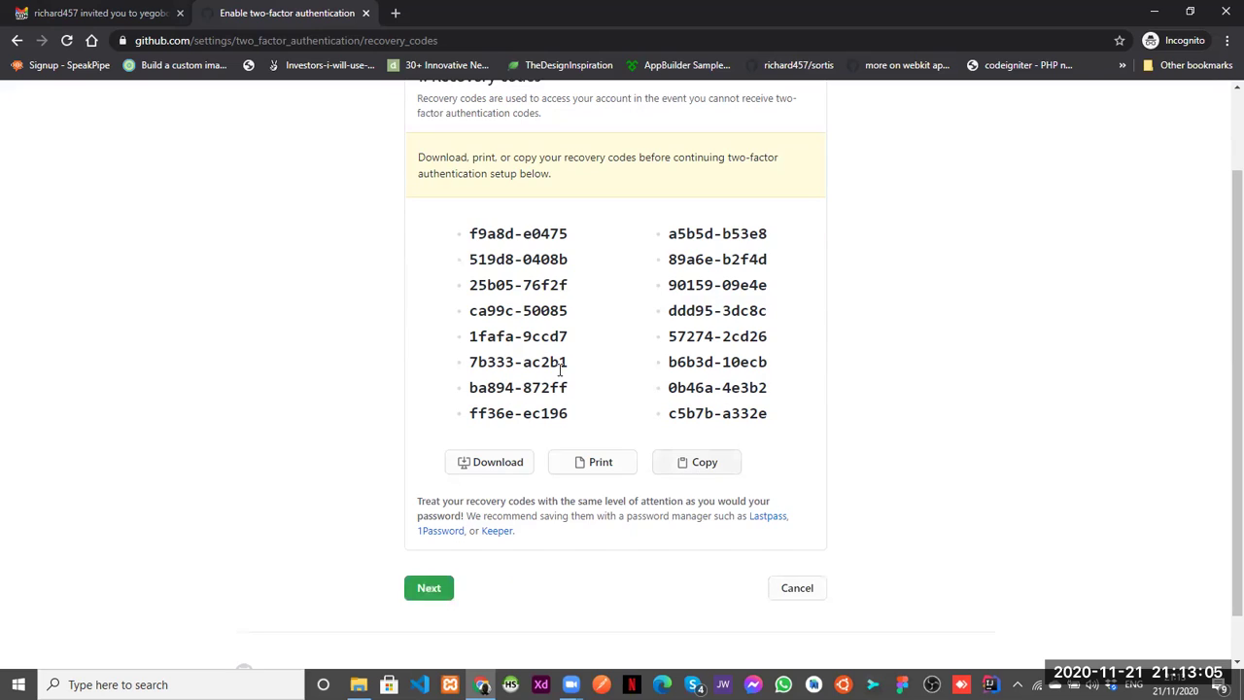
click(428, 589)
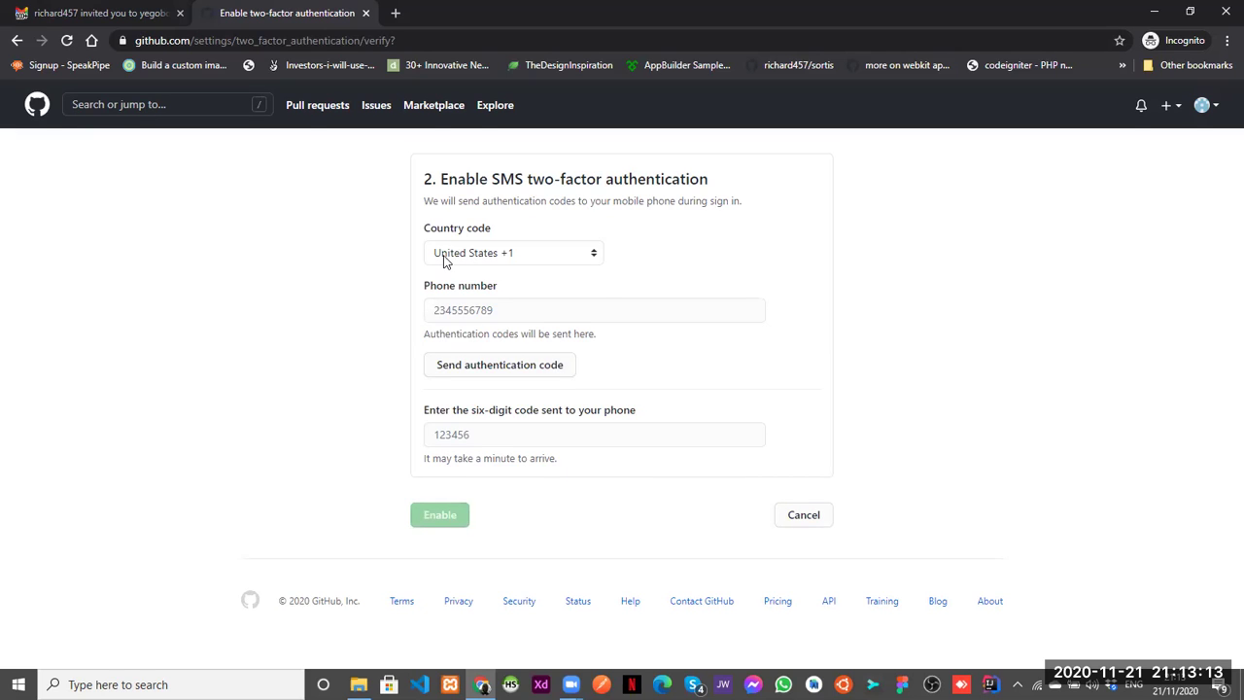
Step: Set the country code to Rwanda +250
click(445, 258)
text(ru)
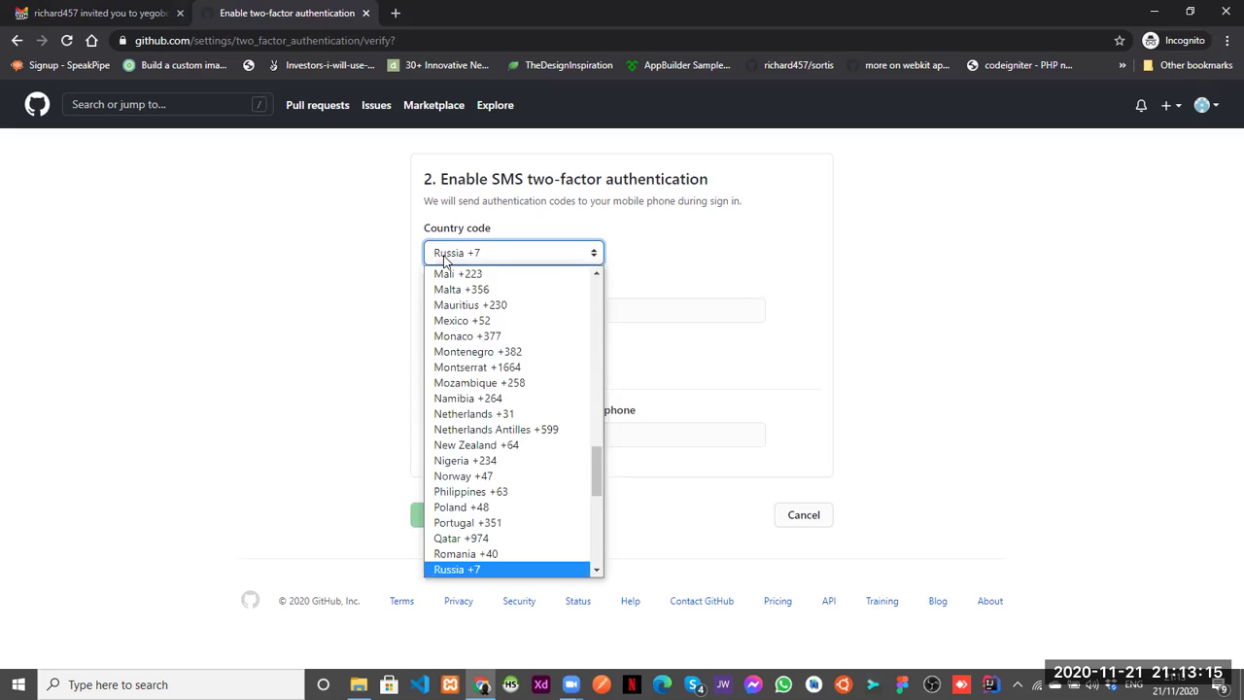
key(Down)
key(Return)
Step: Enter the mobile phone number and request the SMS authentication code
click(503, 309)
text(78)
key(BackSpace)
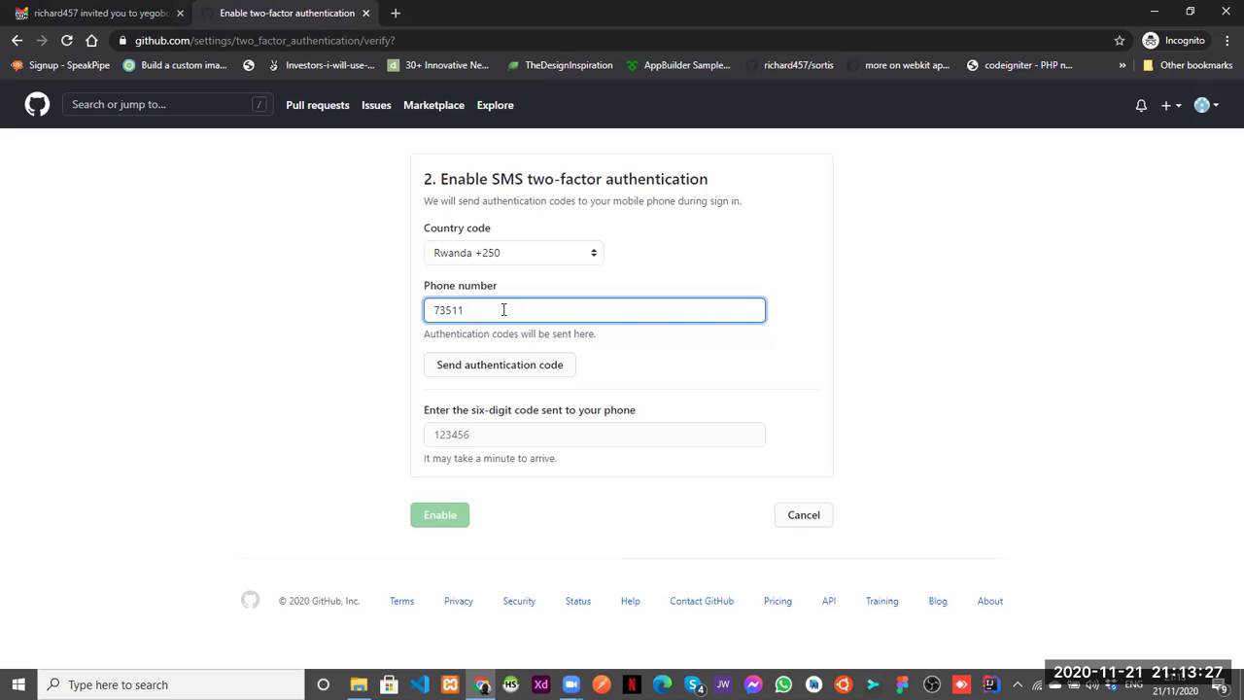
click(496, 366)
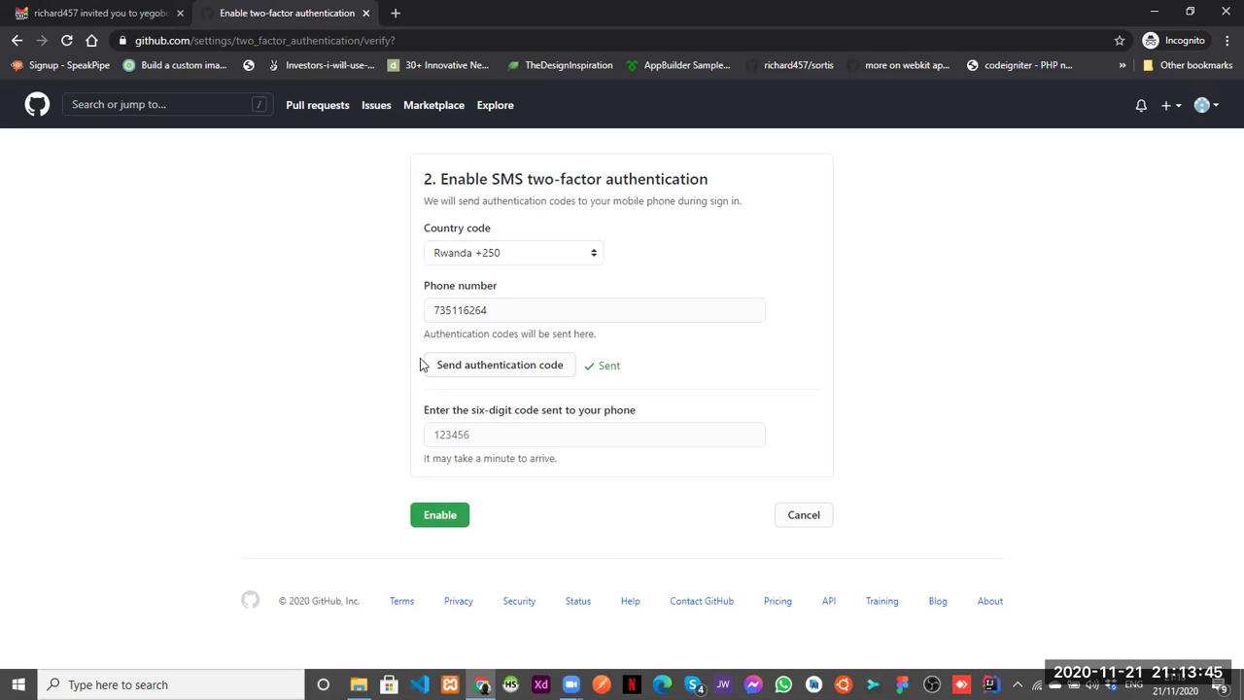
Step: Enter the six-digit SMS verification code and enable two-factor authentication
click(452, 434)
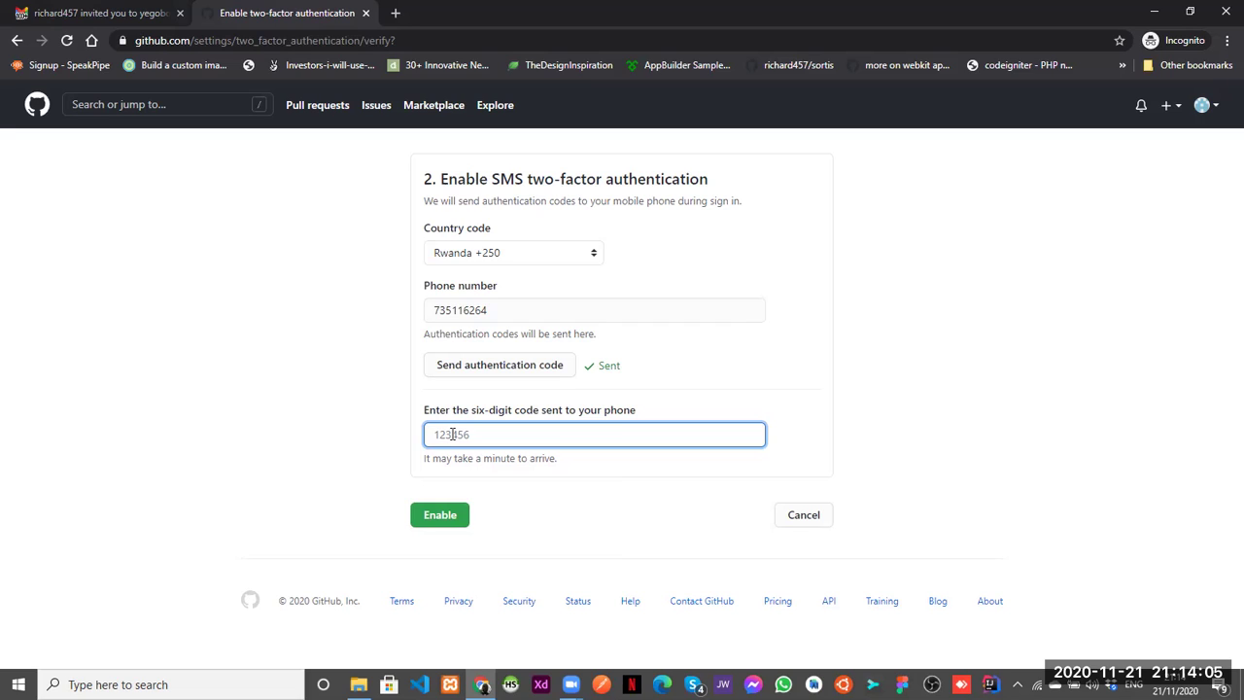
click(442, 517)
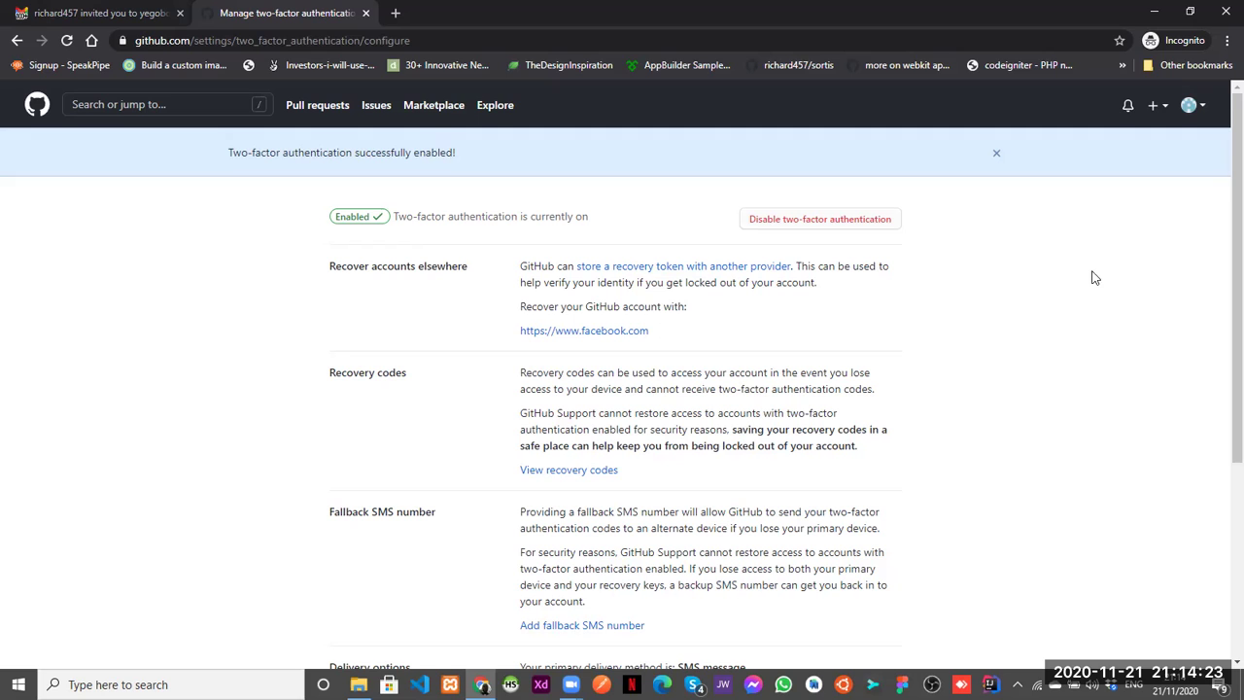
Step: Look over the two-factor settings showing SMS delivery, then return to the GitHub home page
scroll(1221, 398, down, 2)
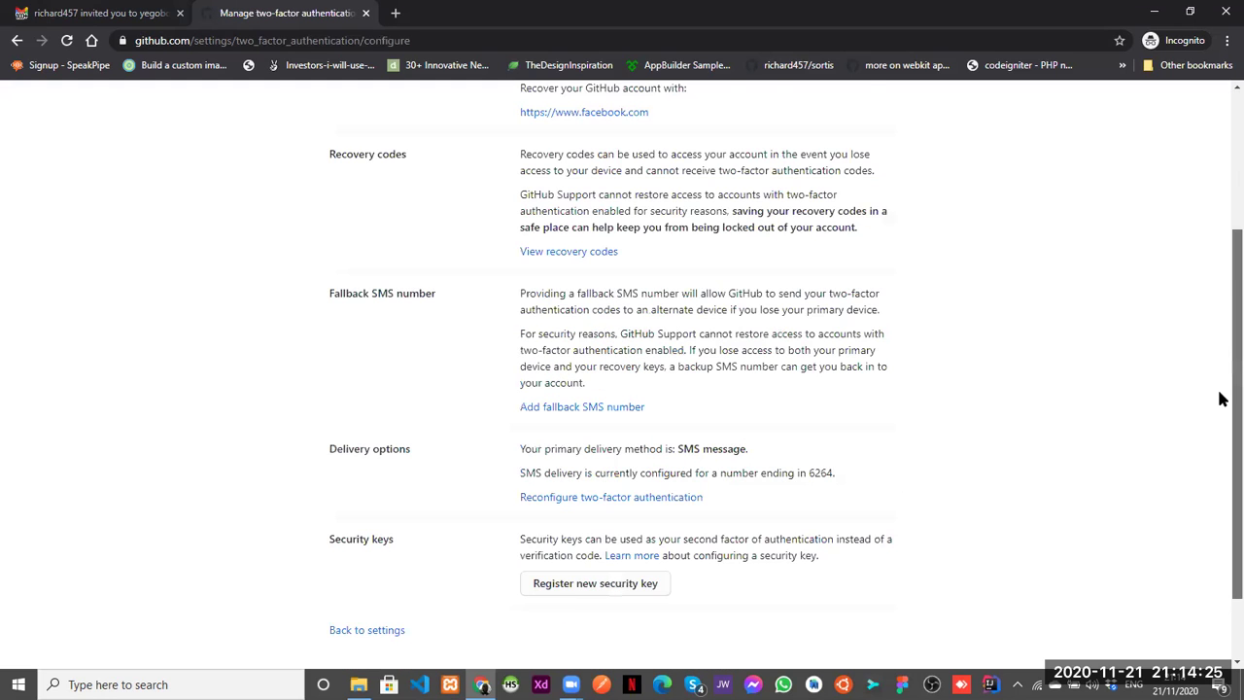
scroll(1222, 398, down, 1)
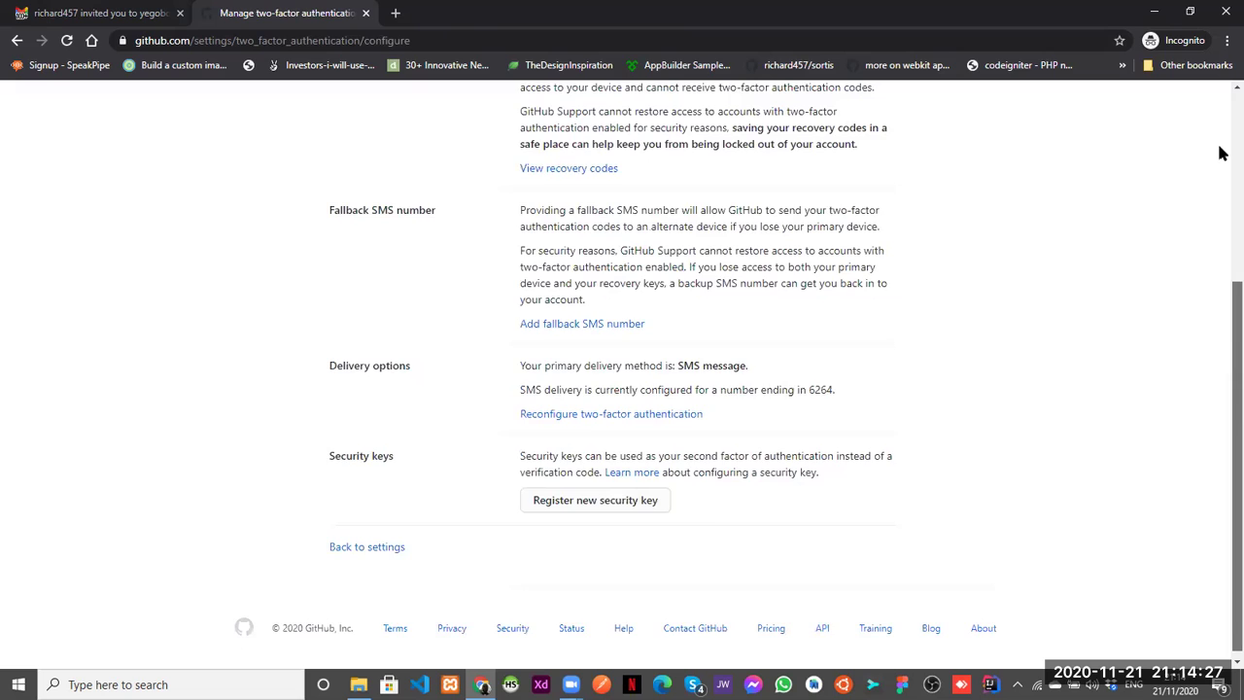
scroll(1221, 152, up, 3)
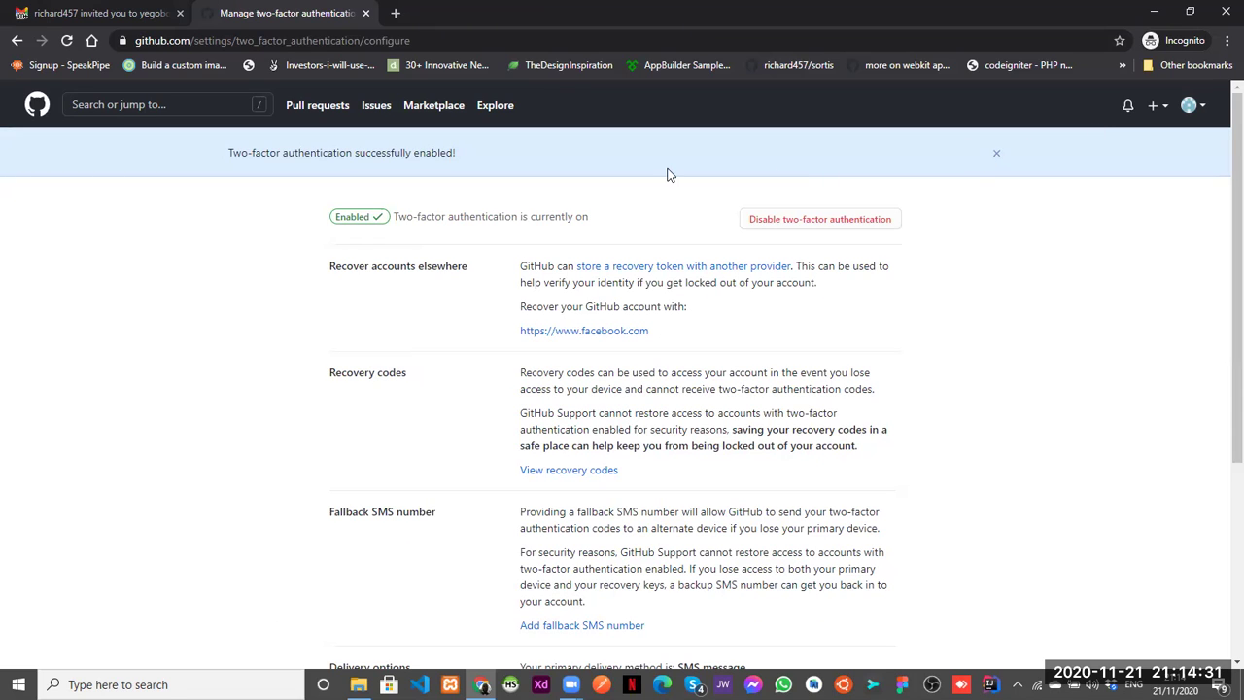
click(36, 107)
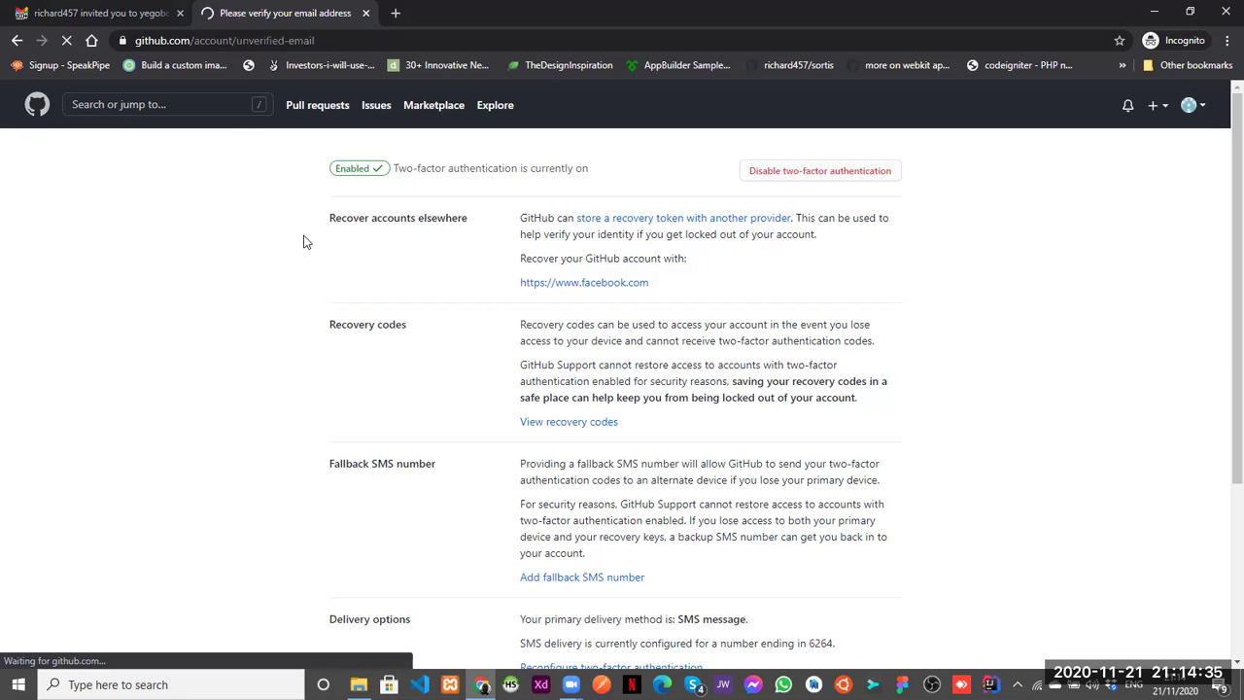
Step: Go to the new account's profile and view its still-empty Repositories list
click(1204, 108)
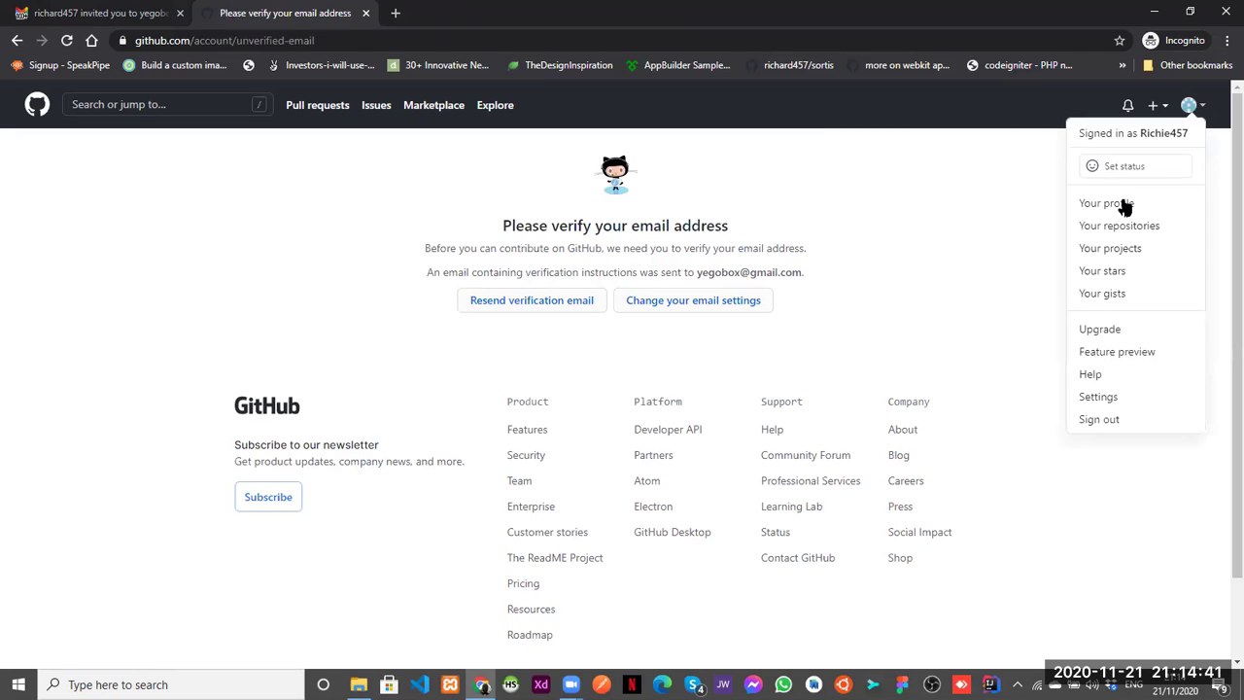
click(1124, 206)
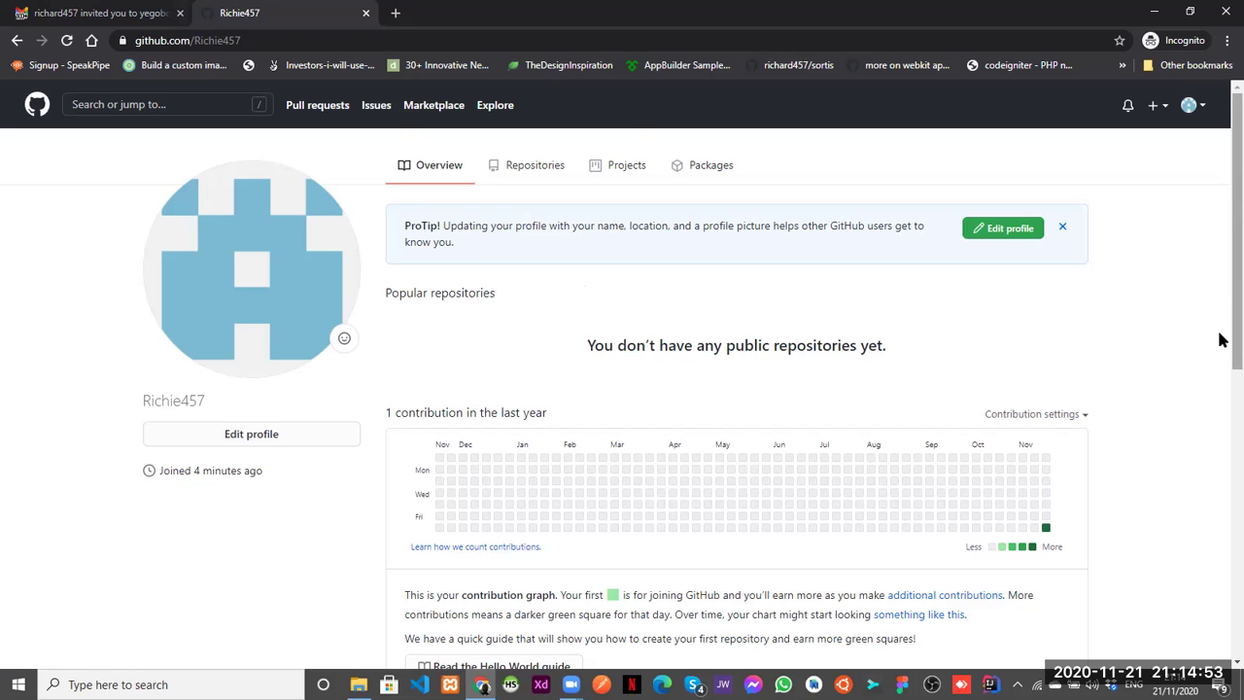
scroll(1214, 389, down, 3)
scroll(1218, 243, down, 1)
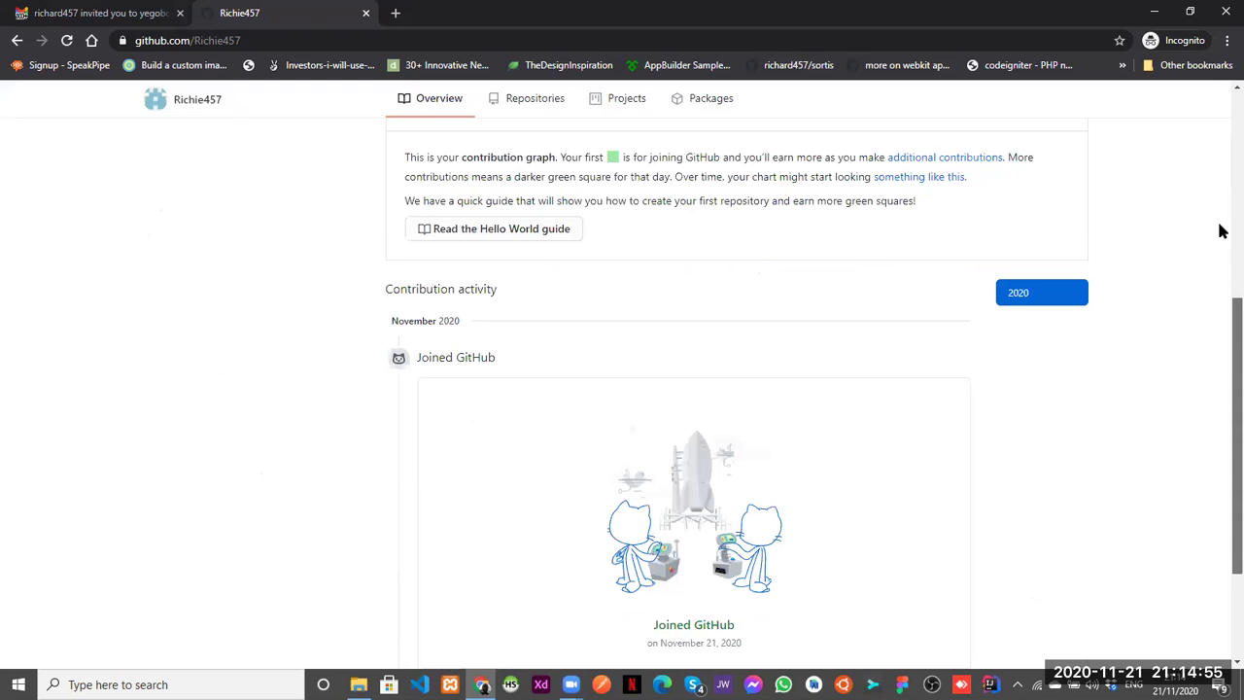
scroll(1223, 230, up, 4)
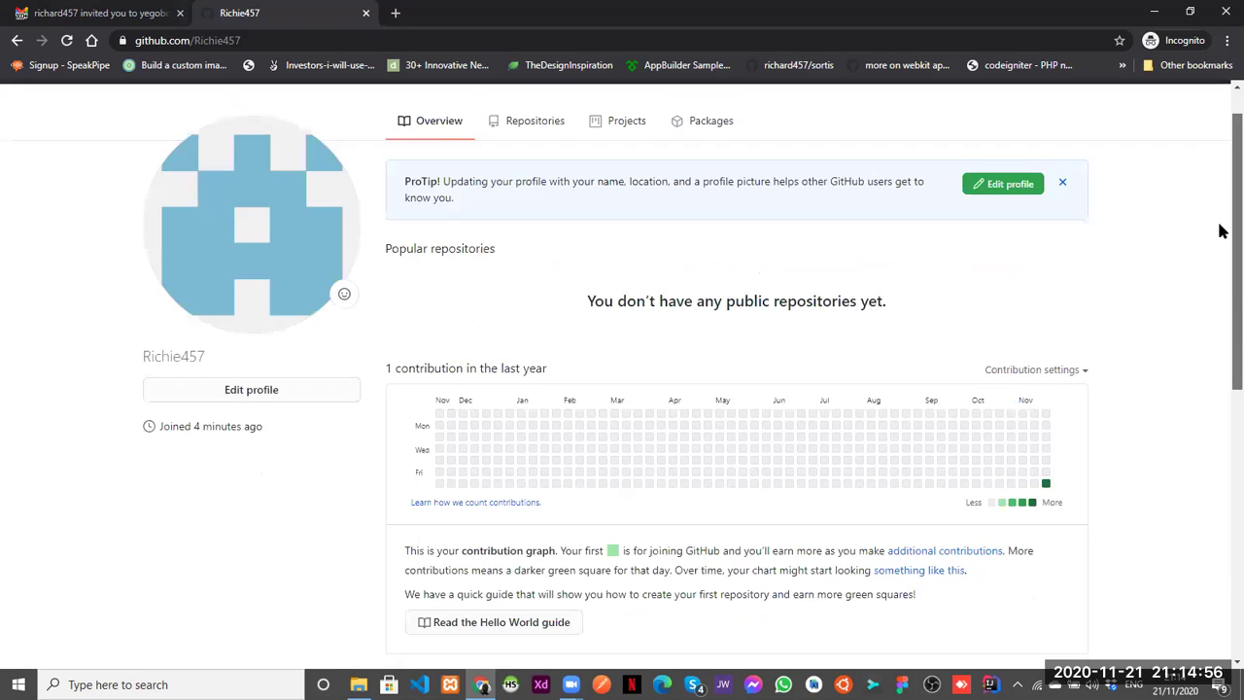
click(543, 129)
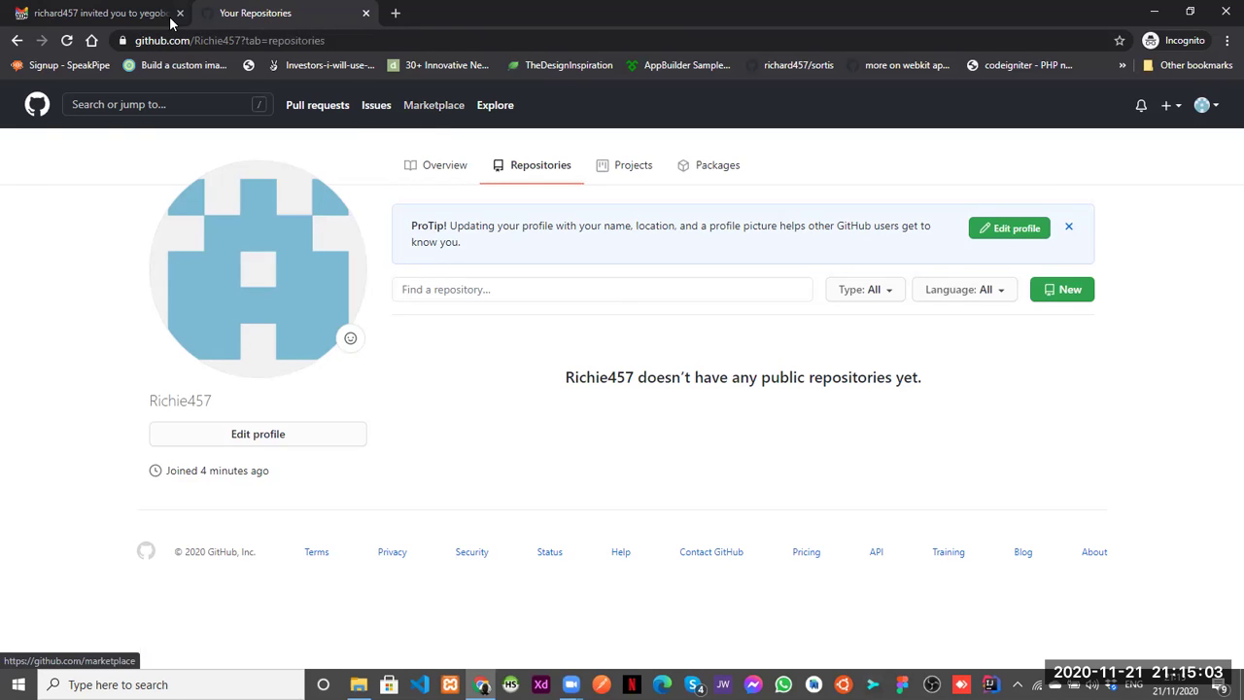
Step: Retry the invitation from the Gmail email, close the not-found tab, and open the flutter-school link
click(167, 16)
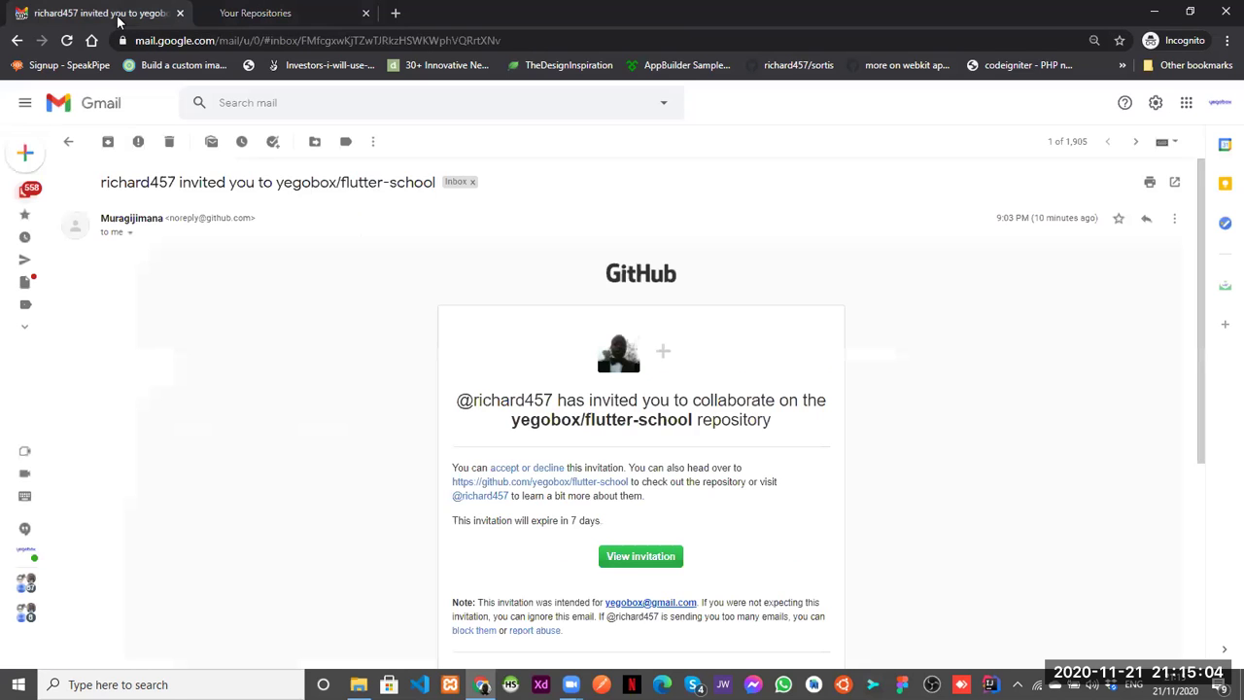
click(629, 561)
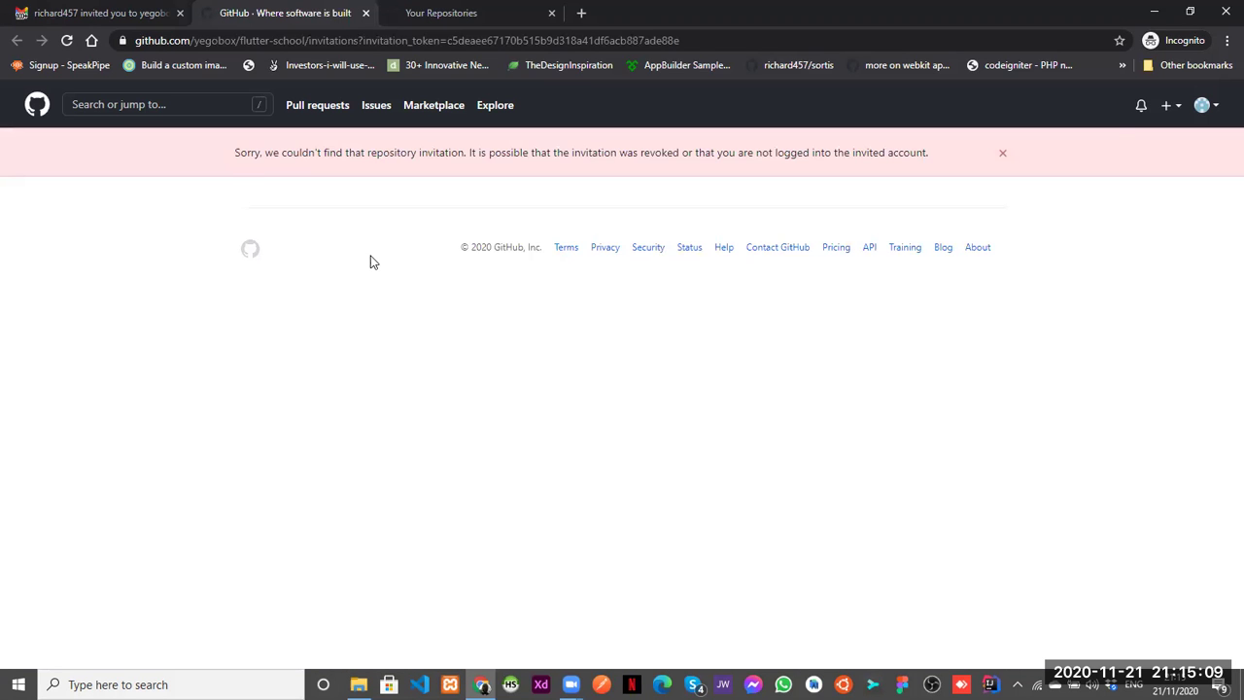
key(ctrl+w)
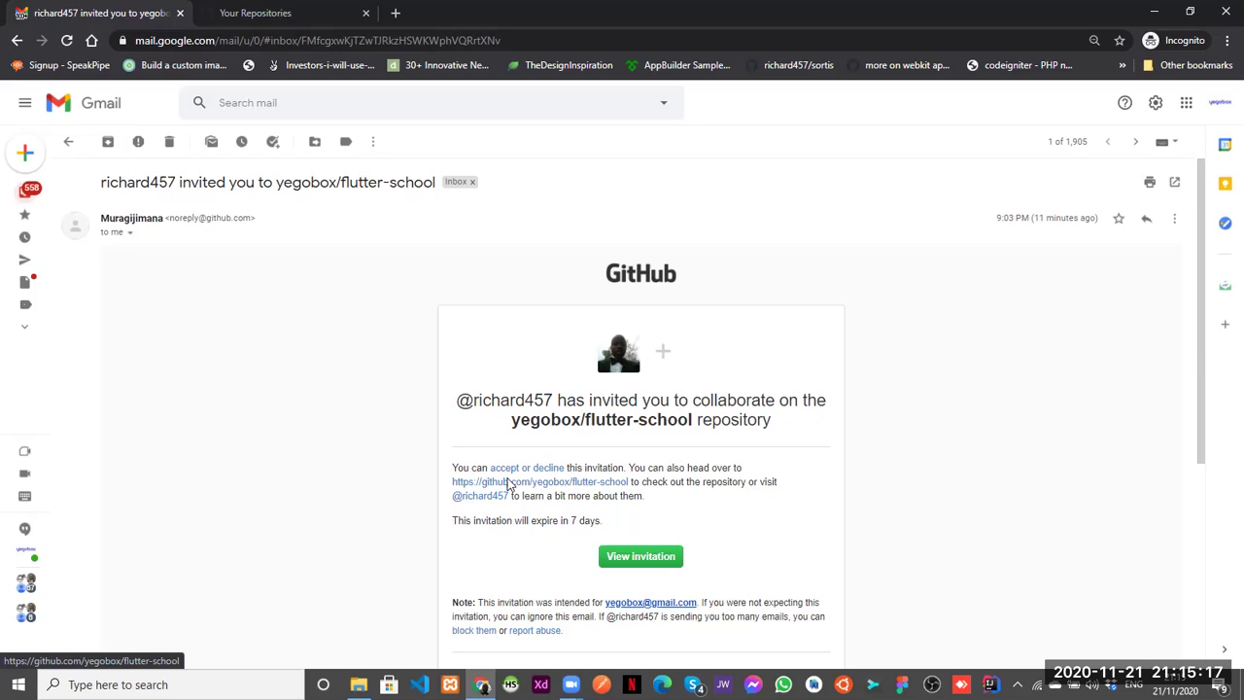
click(507, 483)
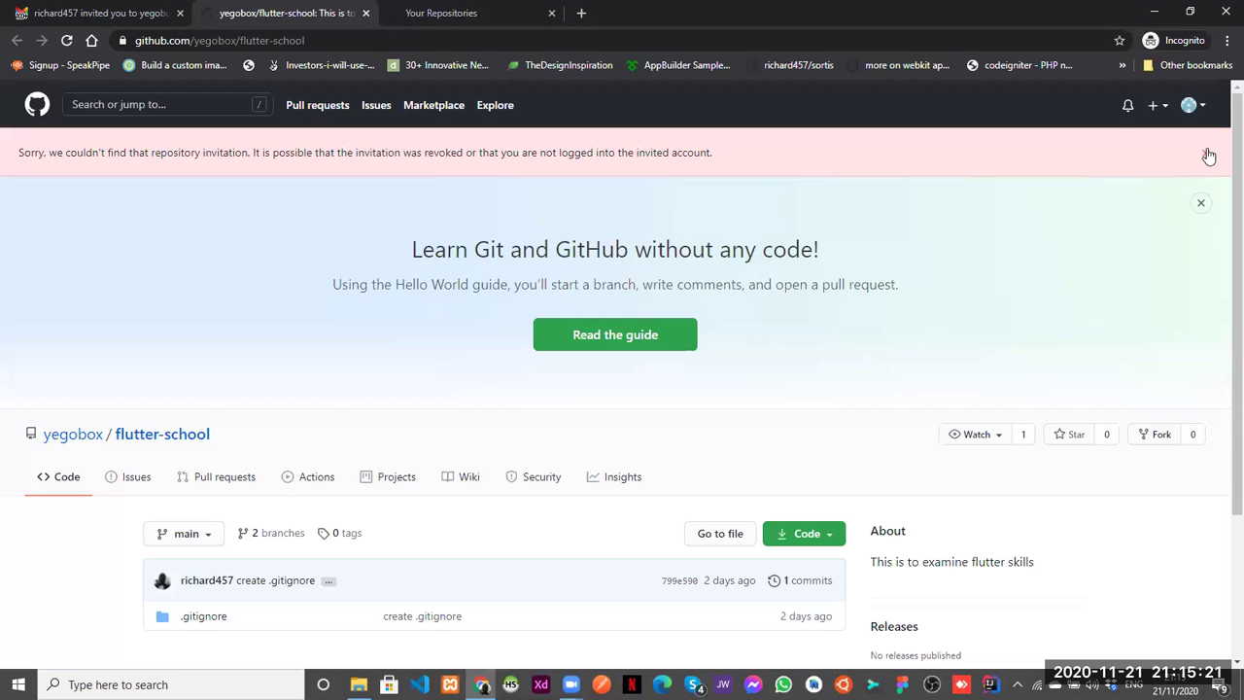
Step: Dismiss the invitation-not-found banner on yegobox/flutter-school and return to the Gmail invitation email
click(1206, 152)
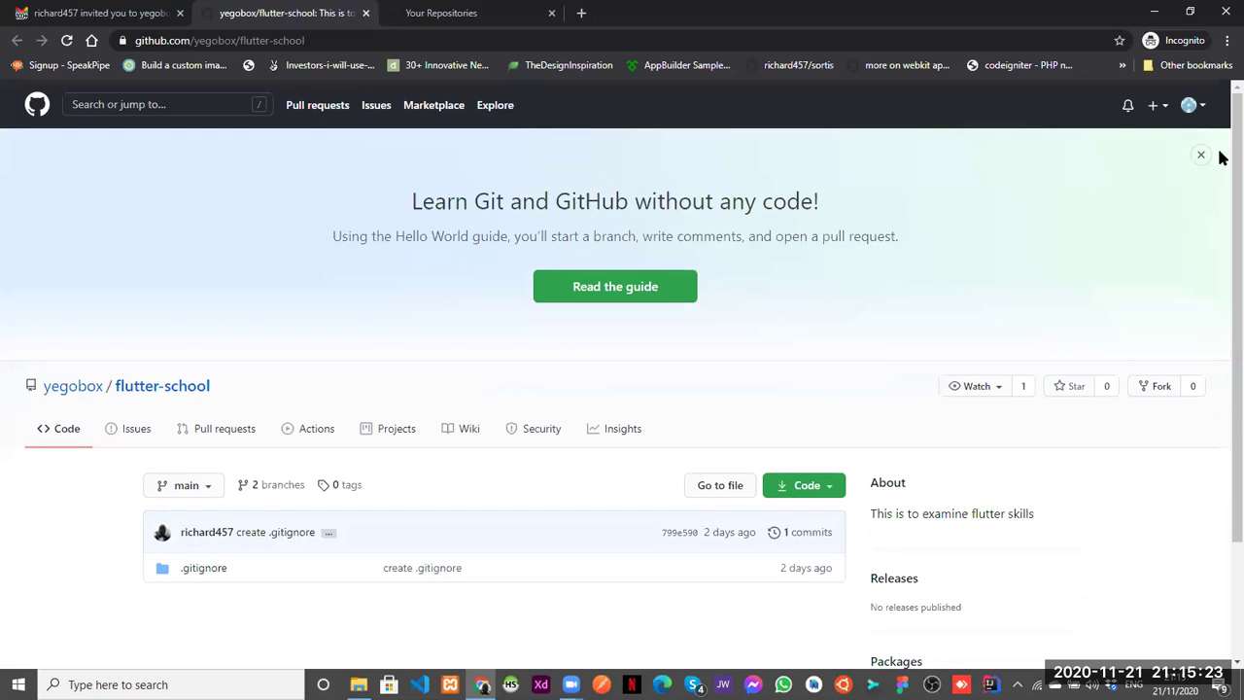
scroll(1221, 185, down, 2)
scroll(1221, 217, up, 2)
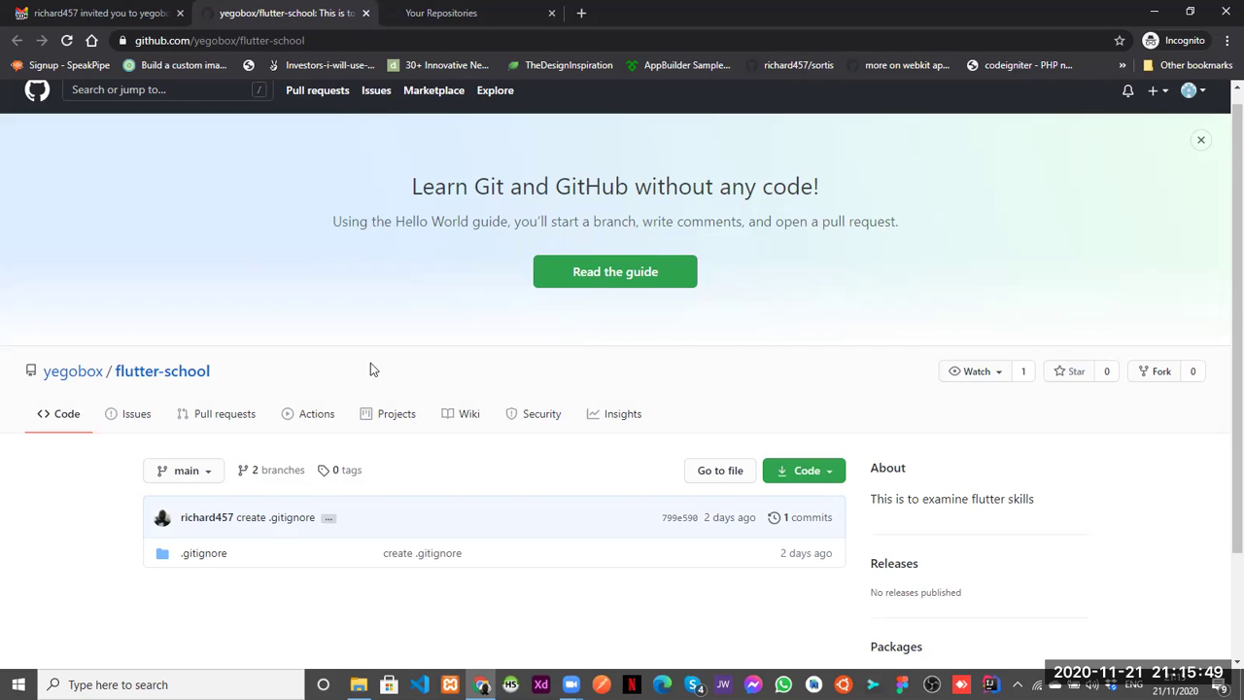
key(ctrl+shift+Tab)
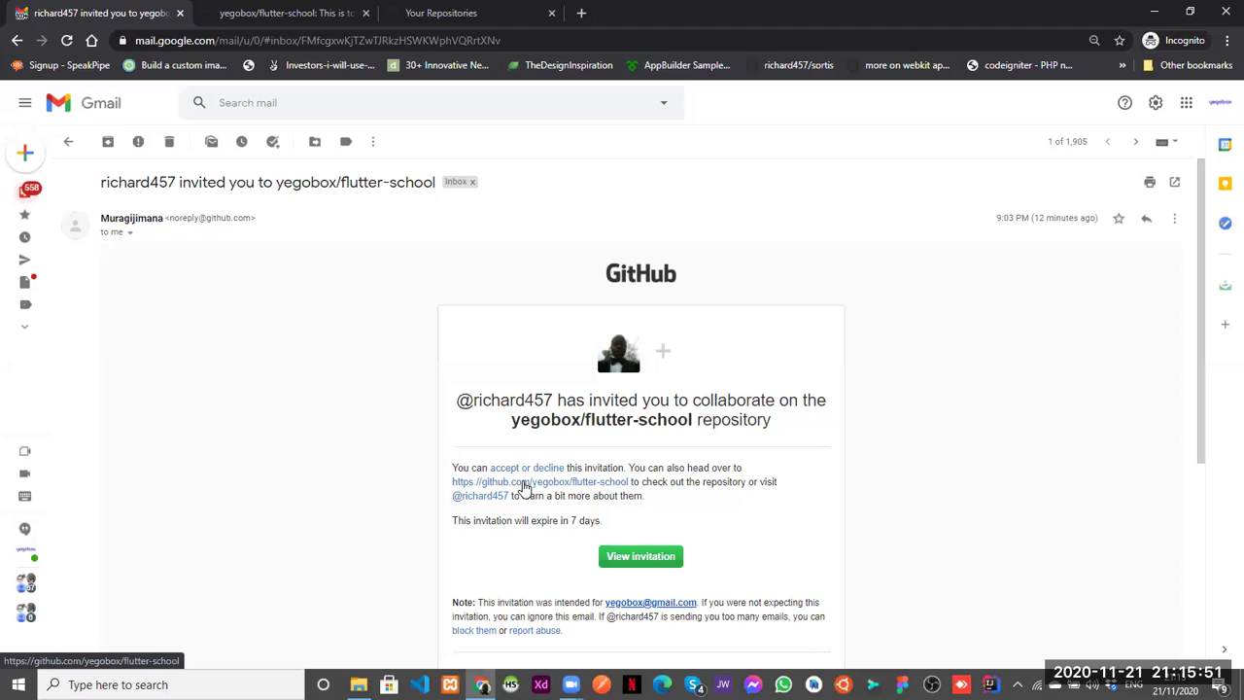